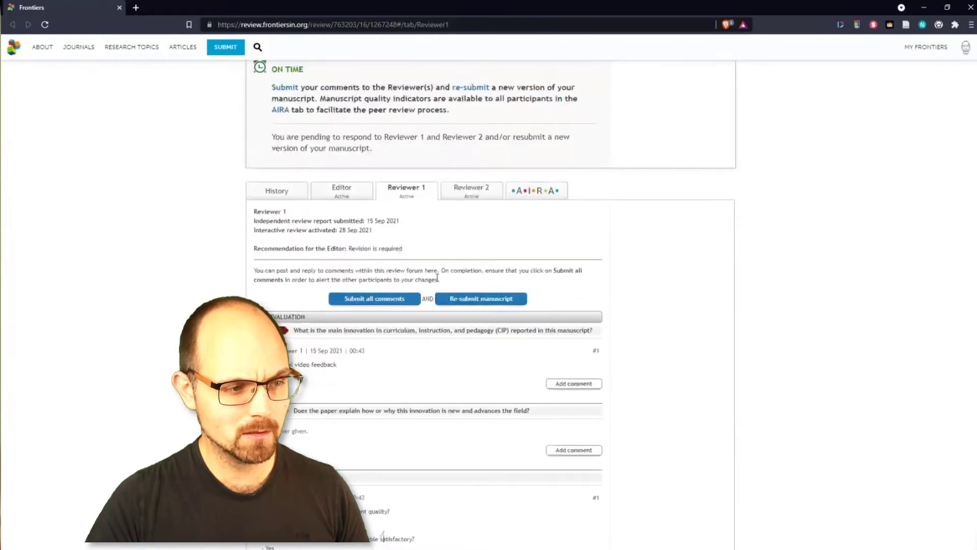
# - View Reviewer 2's report on the Frontiers review page, then switch to the blank Word document and maximize its window
pyautogui.click(473, 198)
pyautogui.scroll(-3, 489, 305)
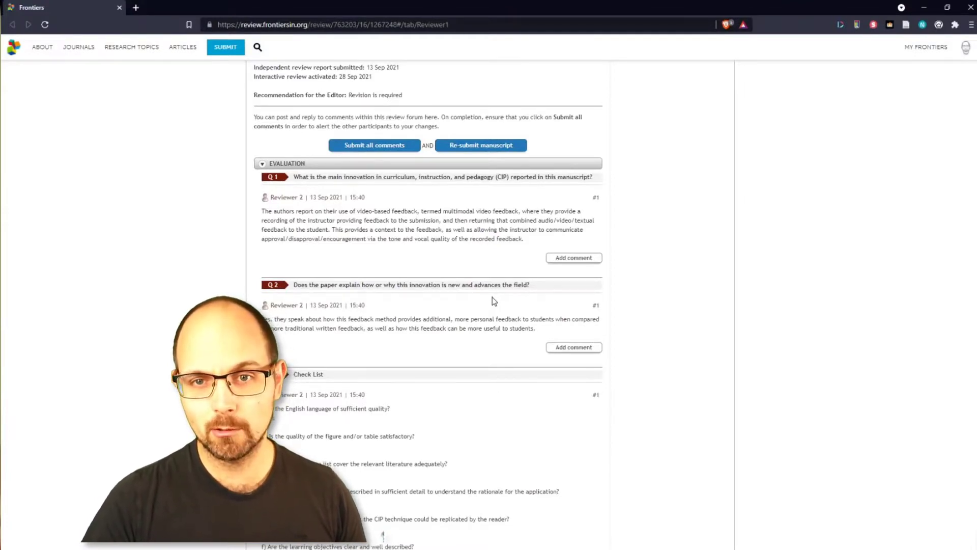
pyautogui.hotkey('alt', 'Tab')
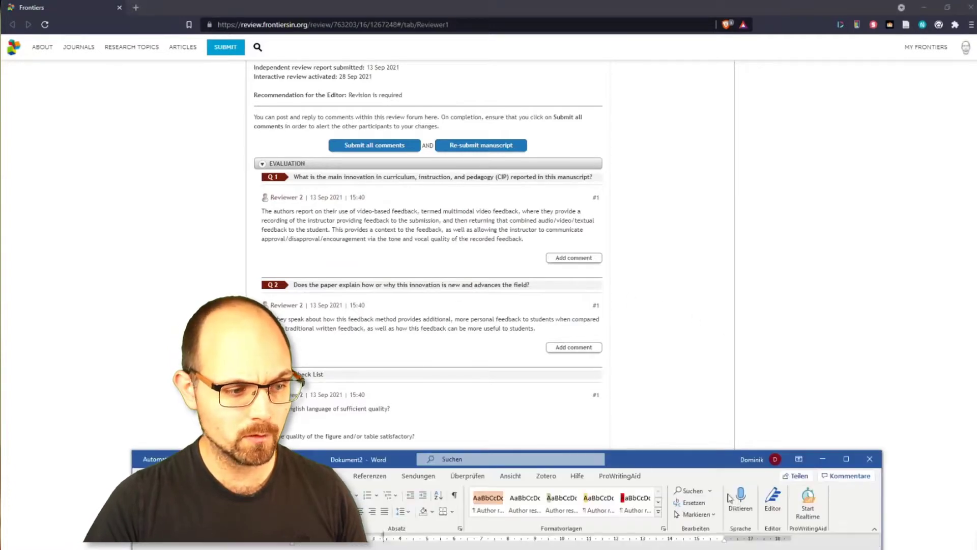
pyautogui.click(845, 459)
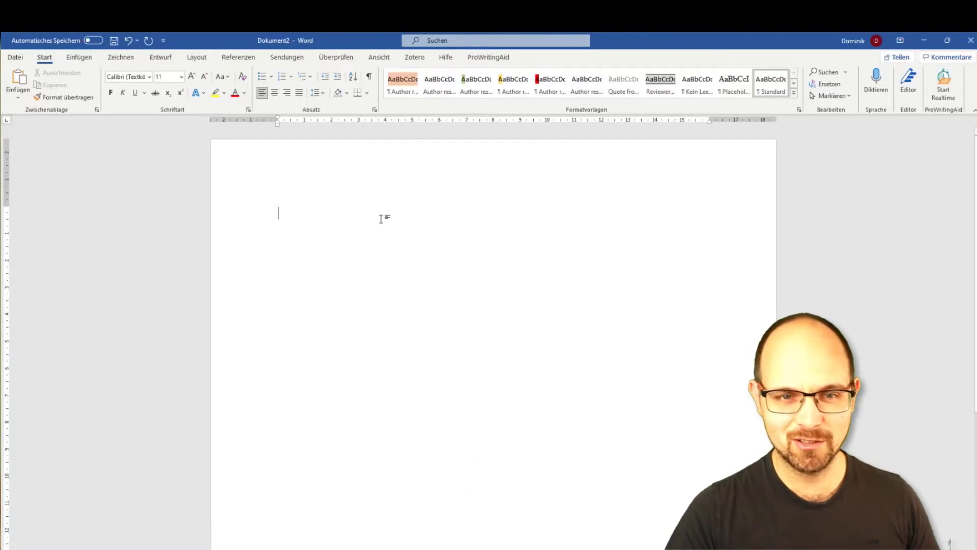
# - Save the blank document as "A96 R1.docx" in the "A96 Videofeedback" folder under "20 In Review or Revision"
pyautogui.hotkey('ctrl', 's')
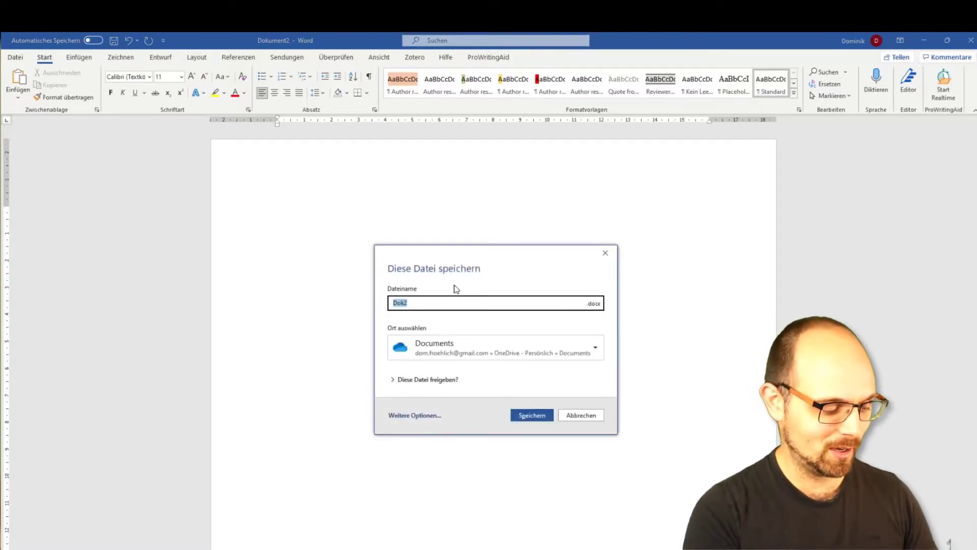
pyautogui.write('R1')
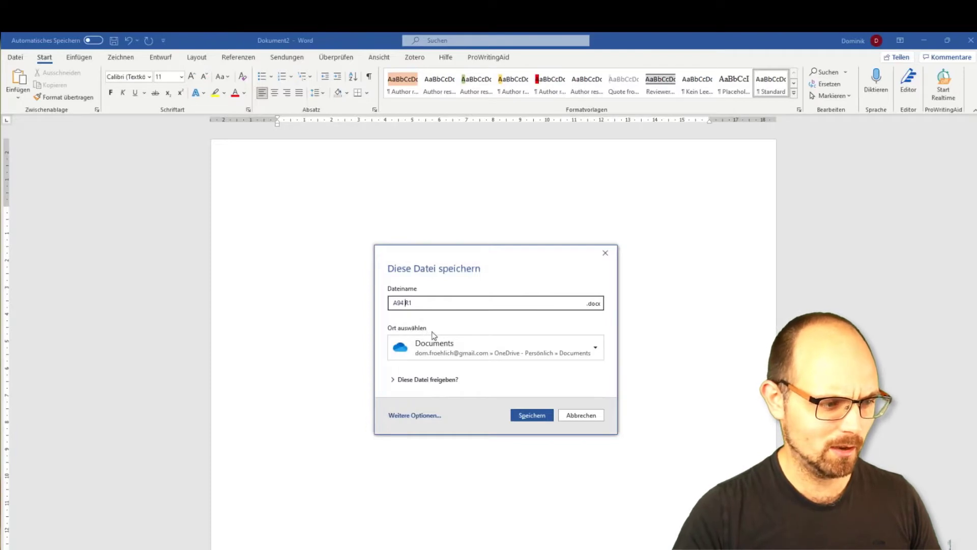
pyautogui.click(432, 416)
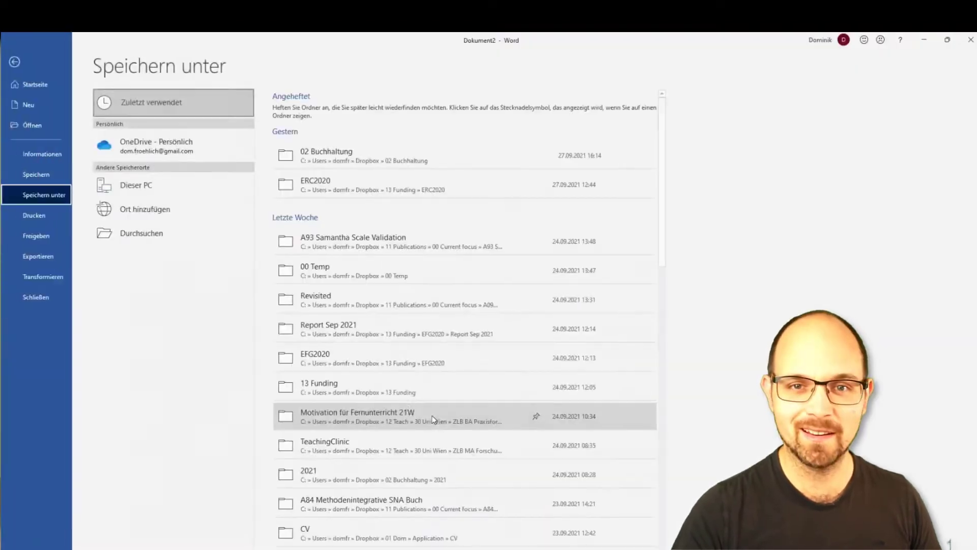
pyautogui.click(352, 250)
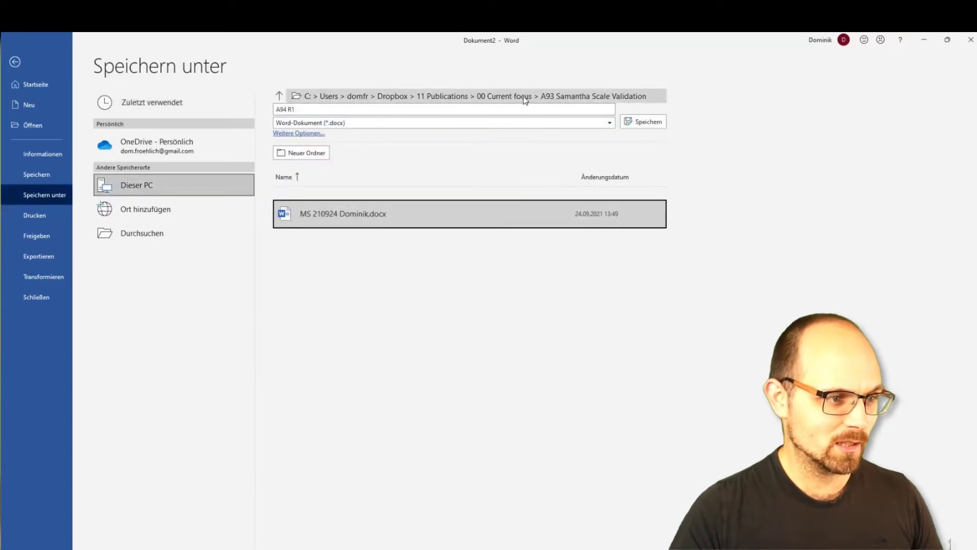
pyautogui.click(525, 97)
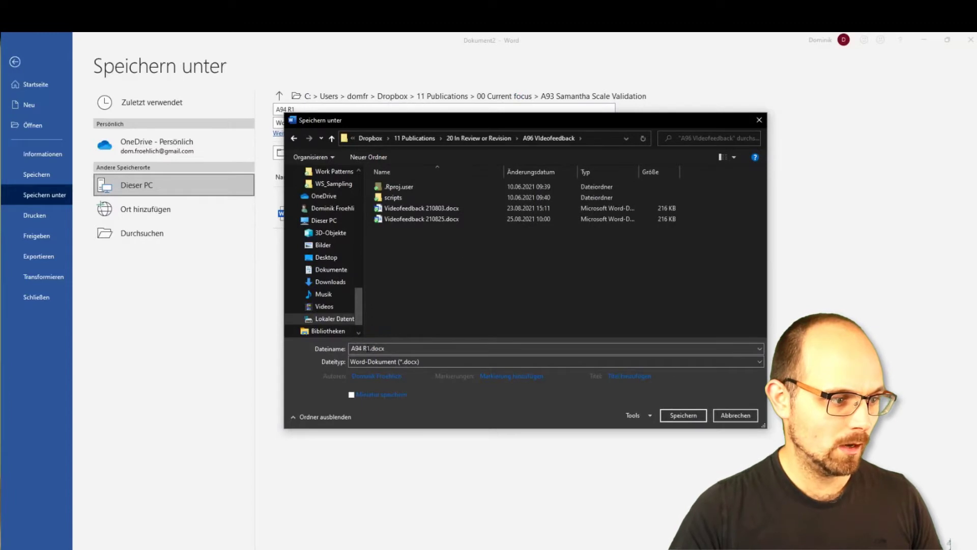
pyautogui.click(359, 348)
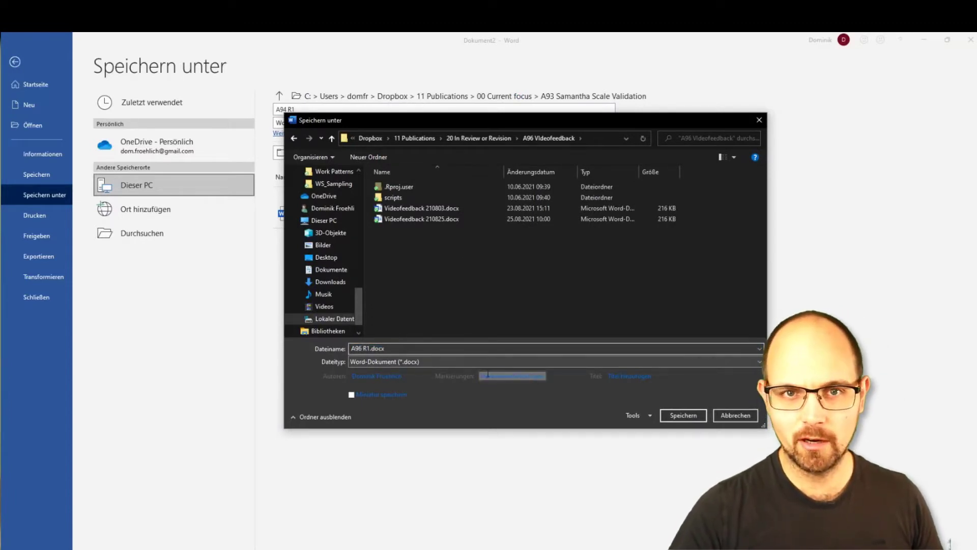
pyautogui.click(682, 420)
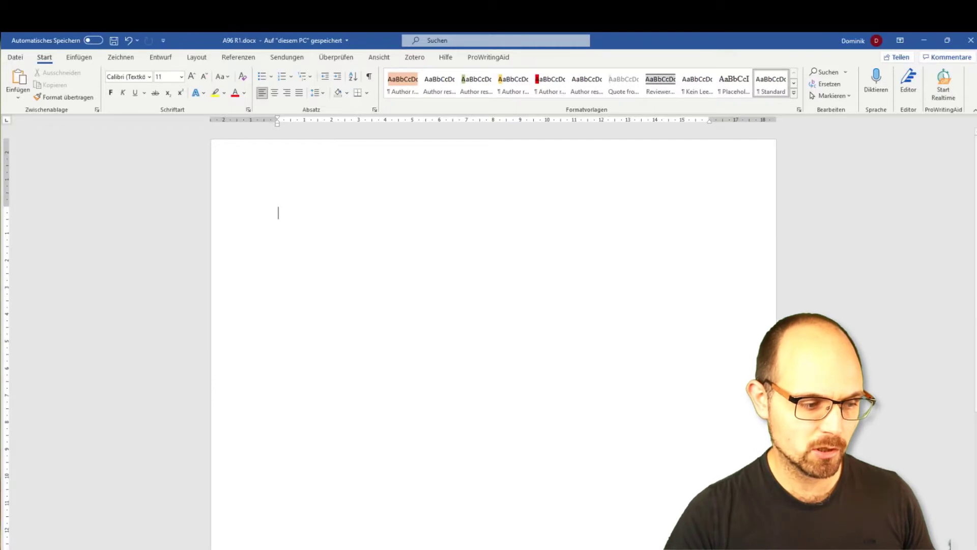
# - Start the Word document with the line "Reviewer 2" and copy that reviewer's Q1 answer from the review page below it
pyautogui.hotkey('alt', 'Tab')
pyautogui.scroll(2, 464, 314)
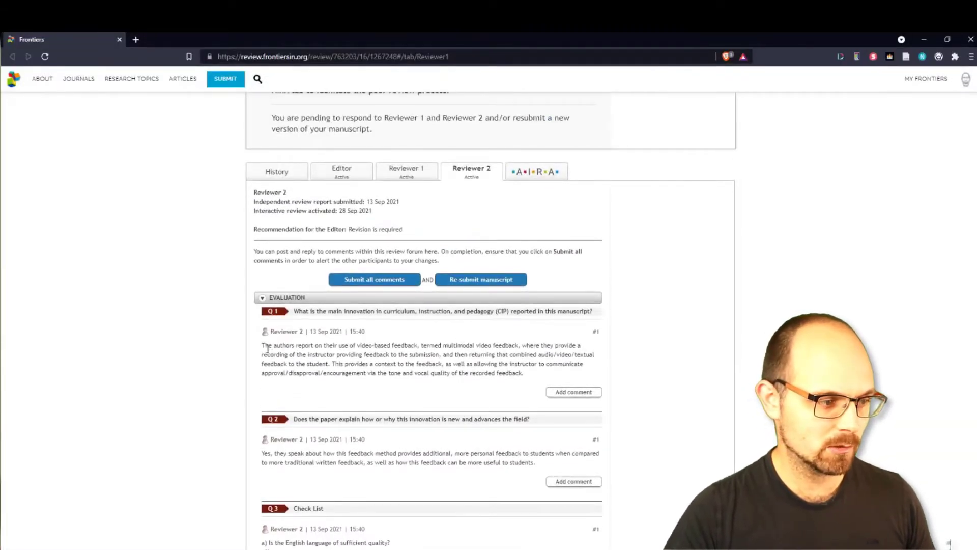
pyautogui.moveTo(267, 348); pyautogui.dragTo(572, 376)
pyautogui.hotkey('ctrl', 'c')
pyautogui.hotkey('alt', 'Tab')
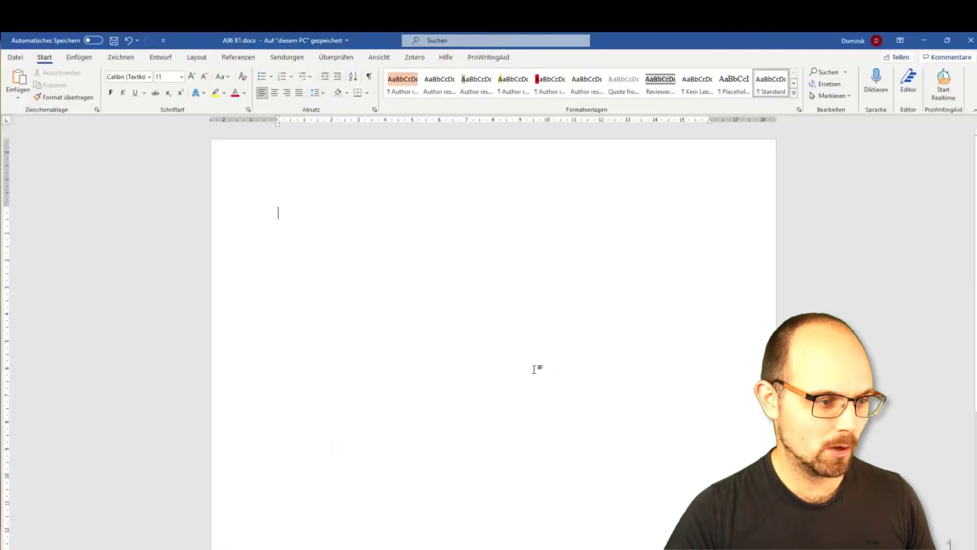
pyautogui.write('Review')
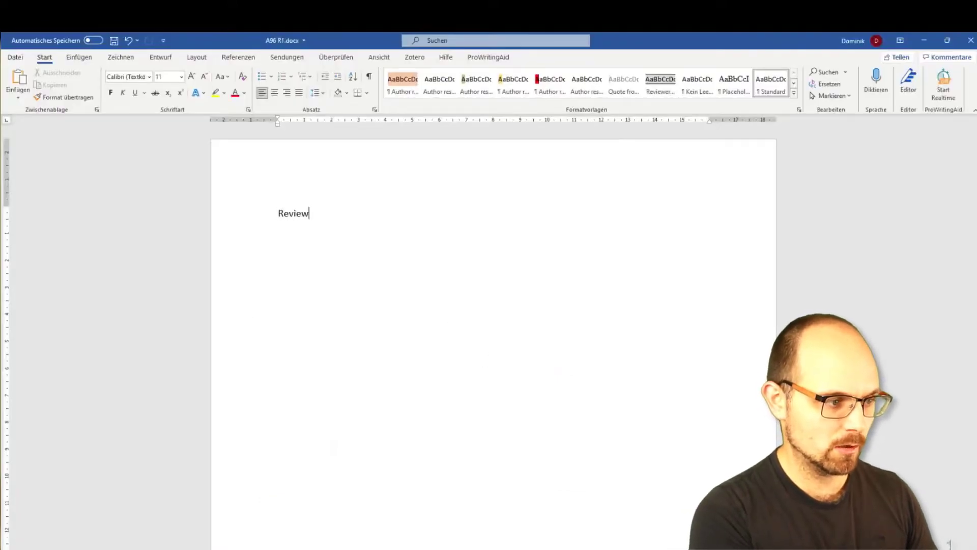
pyautogui.write('er 2')
pyautogui.press('Return')
pyautogui.hotkey('ctrl', 'v')
# - Copy Reviewer 2's Q2 answer from the review page into a new paragraph below the Q1 answer in Word
pyautogui.hotkey('alt', 'Tab')
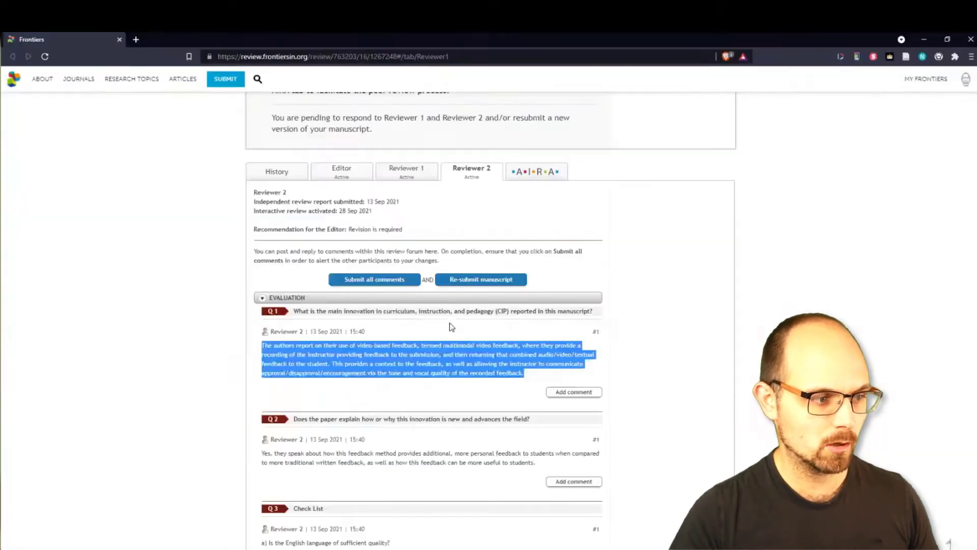
pyautogui.scroll(-2, 509, 402)
pyautogui.moveTo(557, 364); pyautogui.dragTo(261, 351)
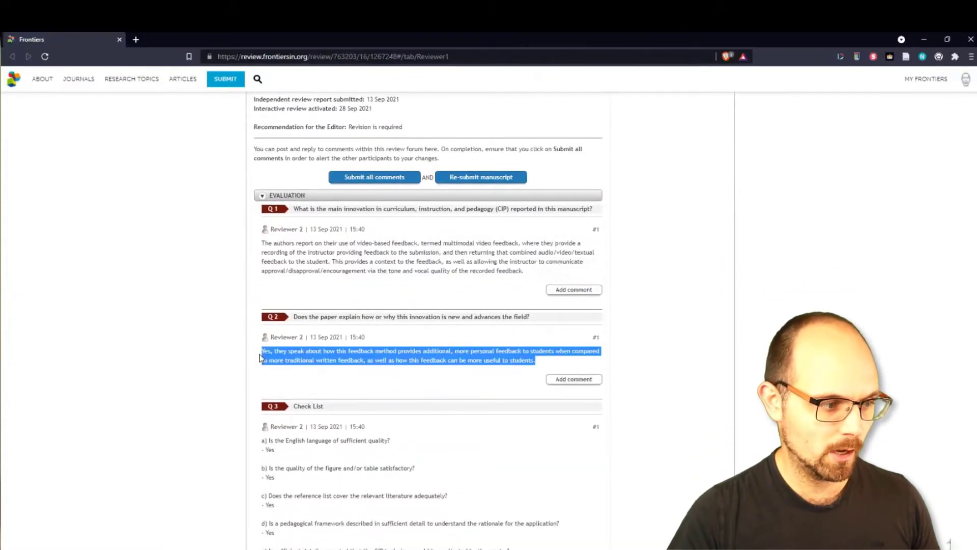
pyautogui.hotkey('ctrl', 'c')
pyautogui.hotkey('alt', 'Tab')
pyautogui.press('Return')
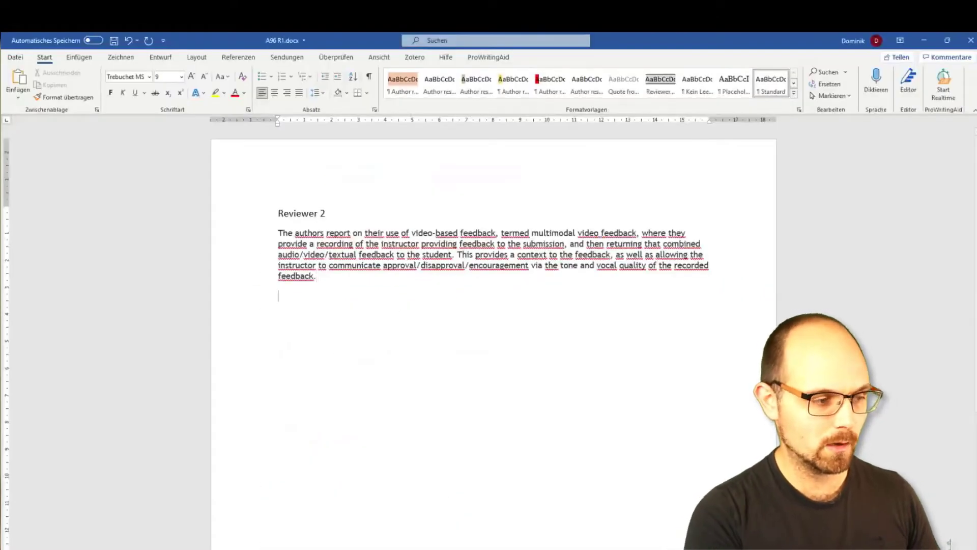
pyautogui.hotkey('ctrl', 'v')
# - Copy Reviewer 2's complete Q3 check list, items a) to l), from the review page to the end of the Word document
pyautogui.hotkey('alt', 'Tab')
pyautogui.scroll(-2, 359, 333)
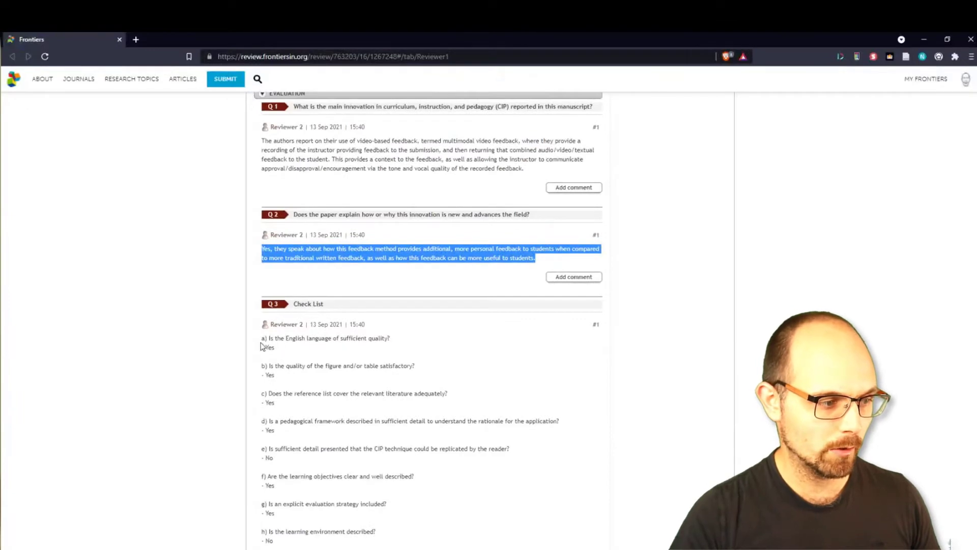
pyautogui.moveTo(261, 338); pyautogui.dragTo(355, 467)
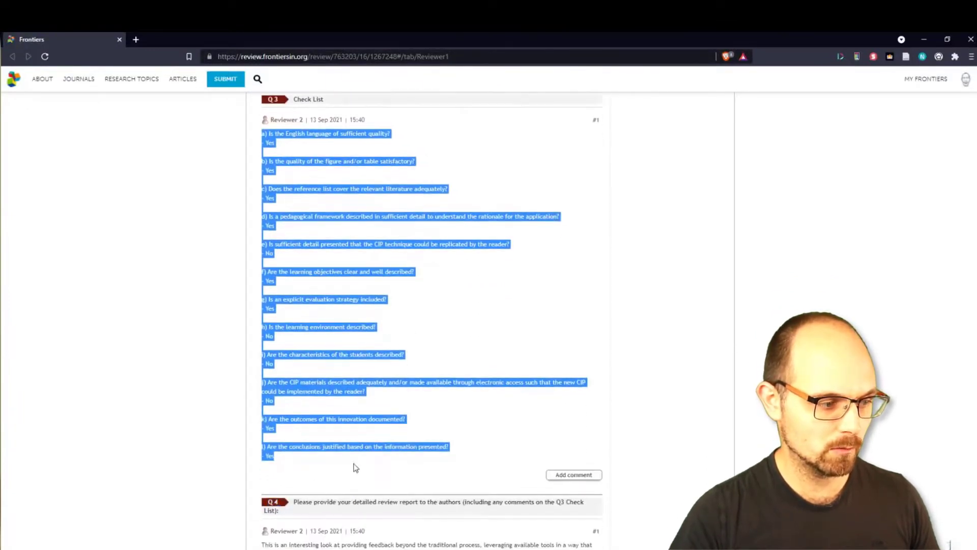
pyautogui.hotkey('ctrl', 'c')
pyautogui.hotkey('alt', 'Tab')
pyautogui.press('Return')
pyautogui.hotkey('ctrl', 'v')
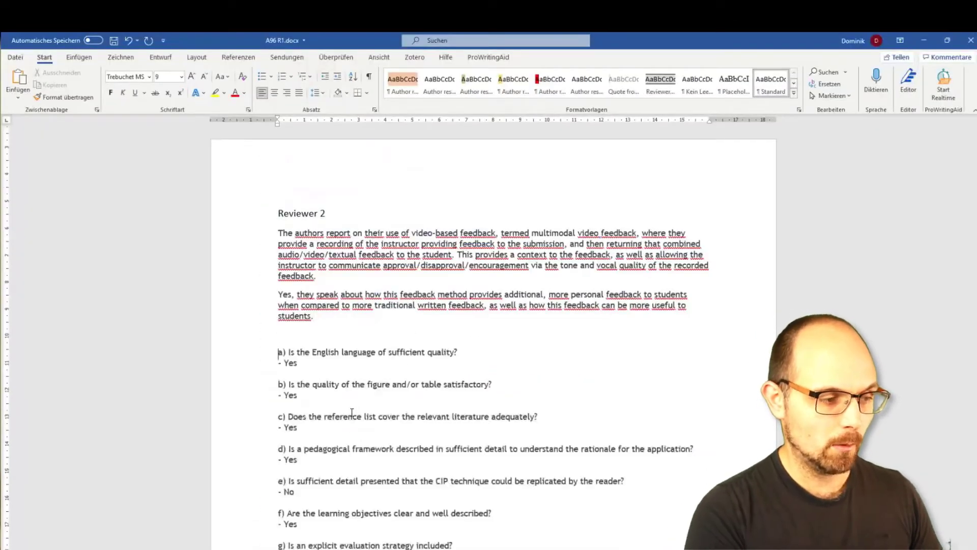
# - Copy Reviewer 2's detailed Q4 review report from the review page into Word below the check list, without list numbering
pyautogui.hotkey('alt', 'Tab')
pyautogui.scroll(-5, 432, 305)
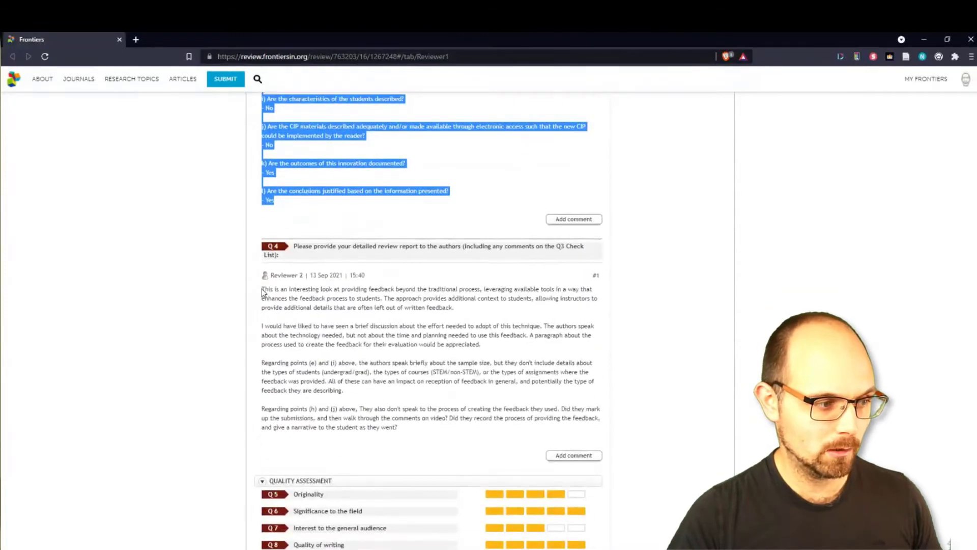
pyautogui.moveTo(261, 289); pyautogui.dragTo(424, 427)
pyautogui.hotkey('ctrl', 'c')
pyautogui.hotkey('alt', 'Tab')
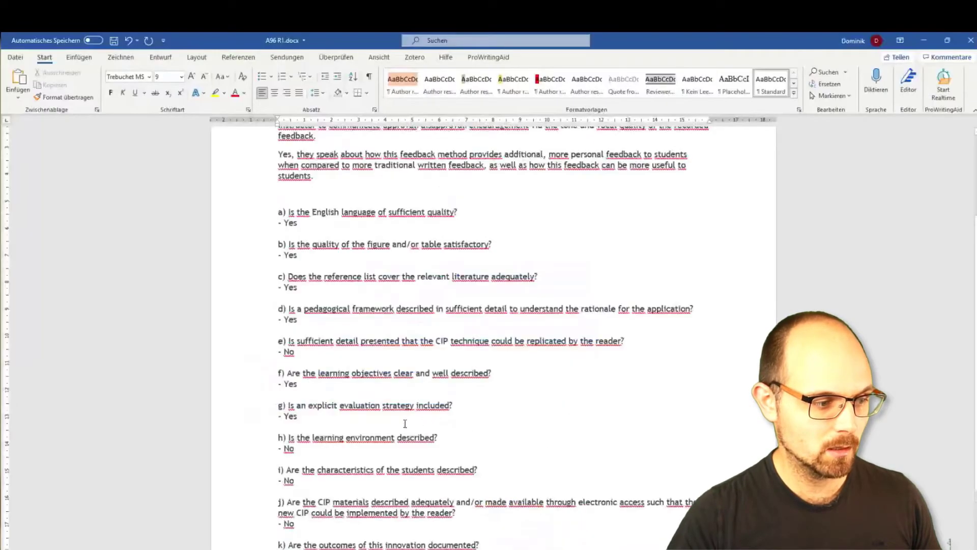
pyautogui.scroll(-3, 383, 494)
pyautogui.press('Return')
pyautogui.hotkey('ctrl', 'v')
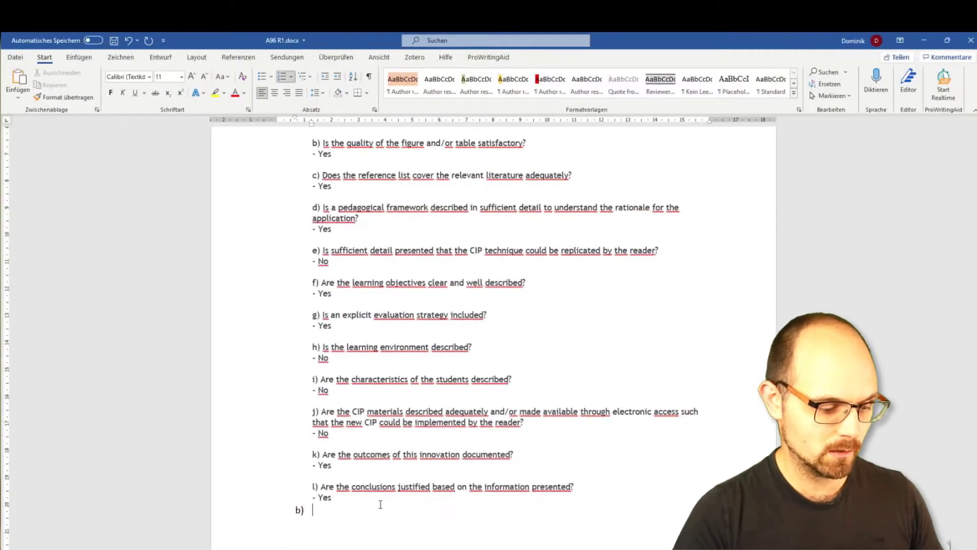
pyautogui.press('BackSpace')
pyautogui.hotkey('ctrl', 'v')
# - Open Reviewer 1's report on the Frontiers review page and copy the Q1 answer "multimodal video feedback"
pyautogui.hotkey('alt', 'Tab')
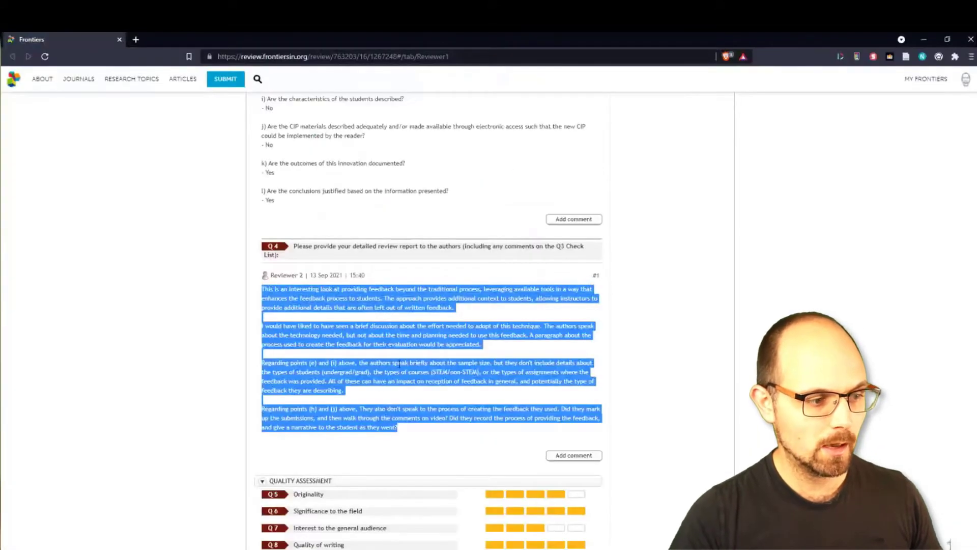
pyautogui.click(400, 363)
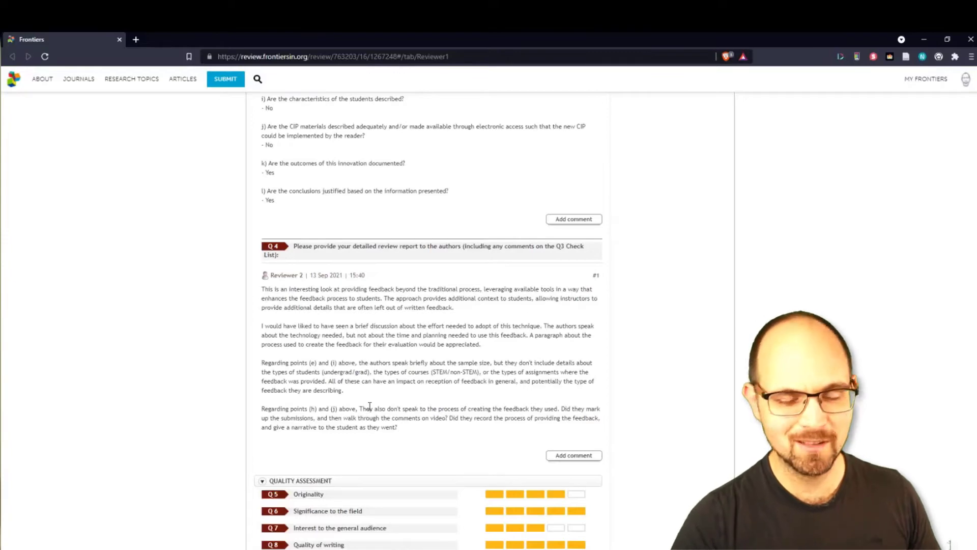
pyautogui.moveTo(283, 291); pyautogui.dragTo(321, 309)
pyautogui.scroll(6, 377, 350)
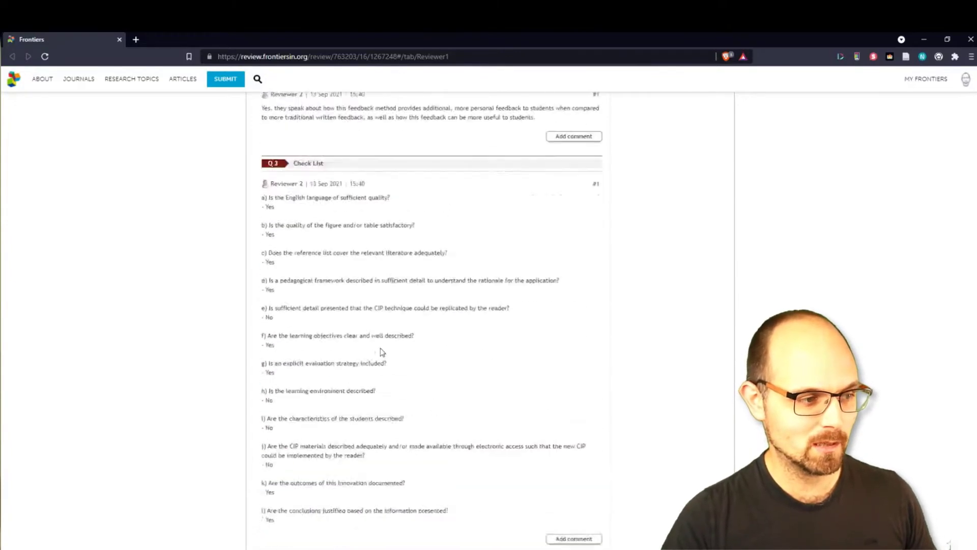
pyautogui.scroll(10, 382, 352)
pyautogui.click(418, 331)
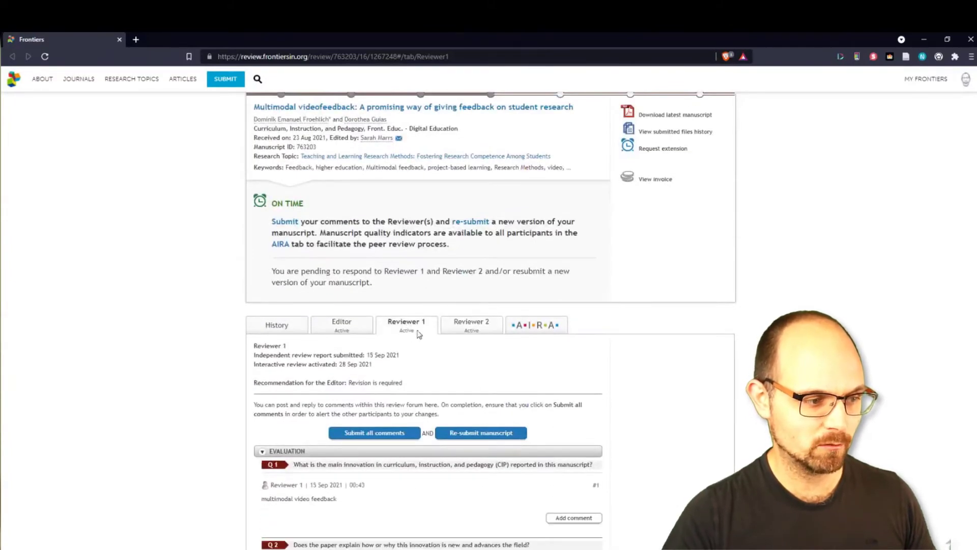
pyautogui.scroll(-3, 419, 334)
pyautogui.moveTo(338, 346); pyautogui.dragTo(272, 347)
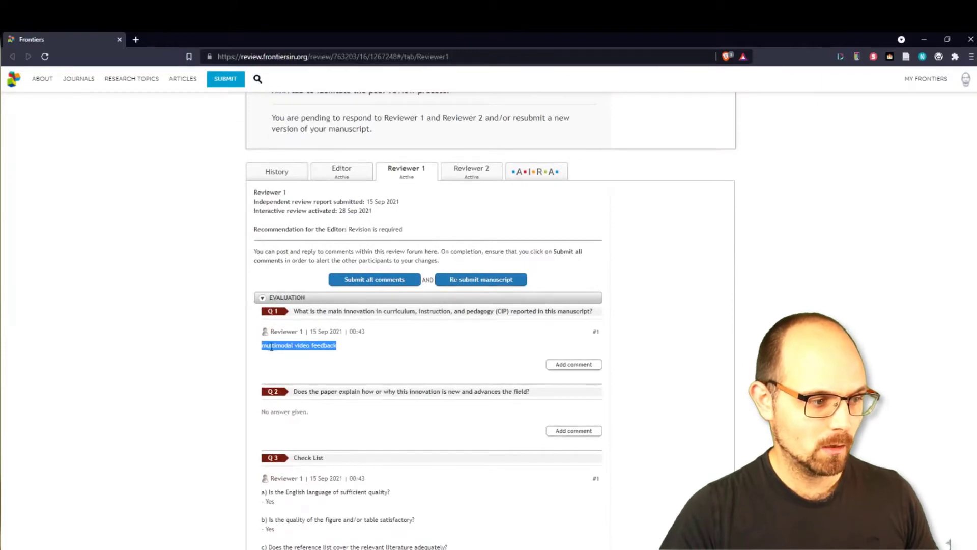
# - Insert a page break before the Reviewer 2 section in Word and add a "Reviewer 1" line with the copied Q1 answer above that section
pyautogui.hotkey('alt', 'Tab')
pyautogui.scroll(10, 285, 306)
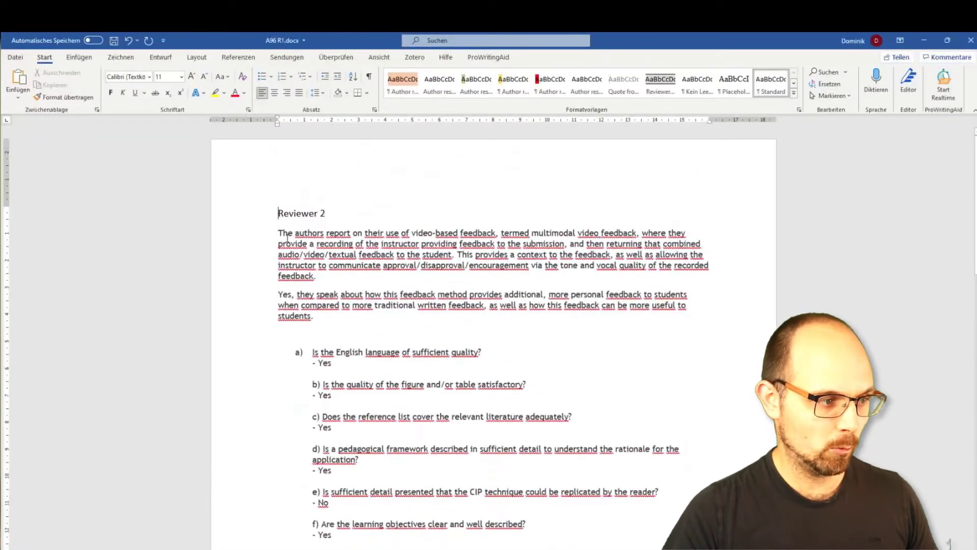
pyautogui.hotkey('ctrl', 'Return')
pyautogui.scroll(10, 428, 328)
pyautogui.click(390, 239)
pyautogui.scroll(1, 395, 234)
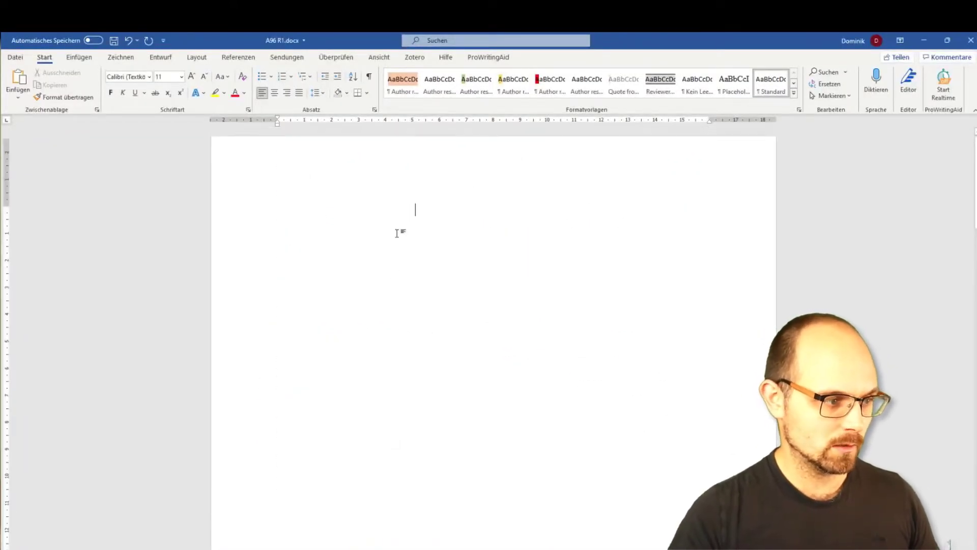
pyautogui.press('Return')
pyautogui.press('Return')
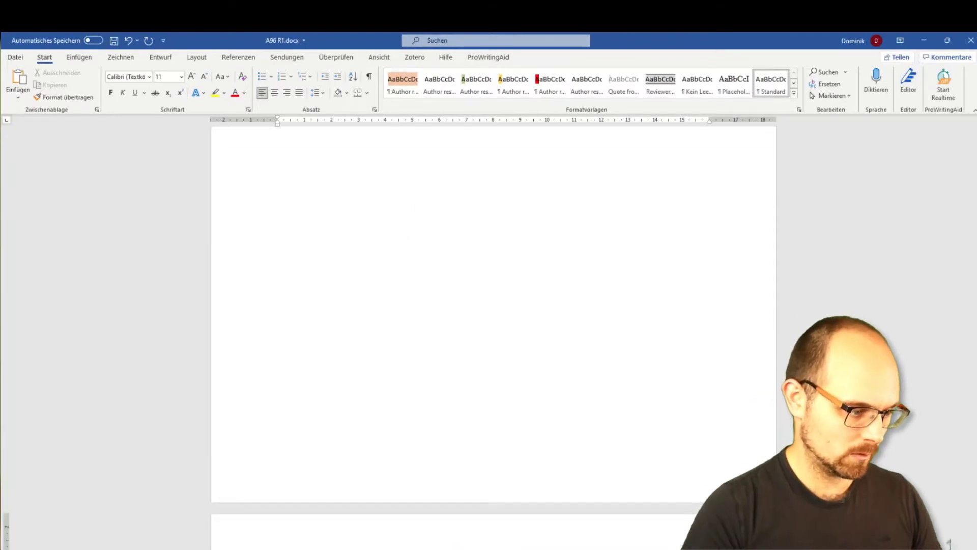
pyautogui.scroll(-3, 524, 304)
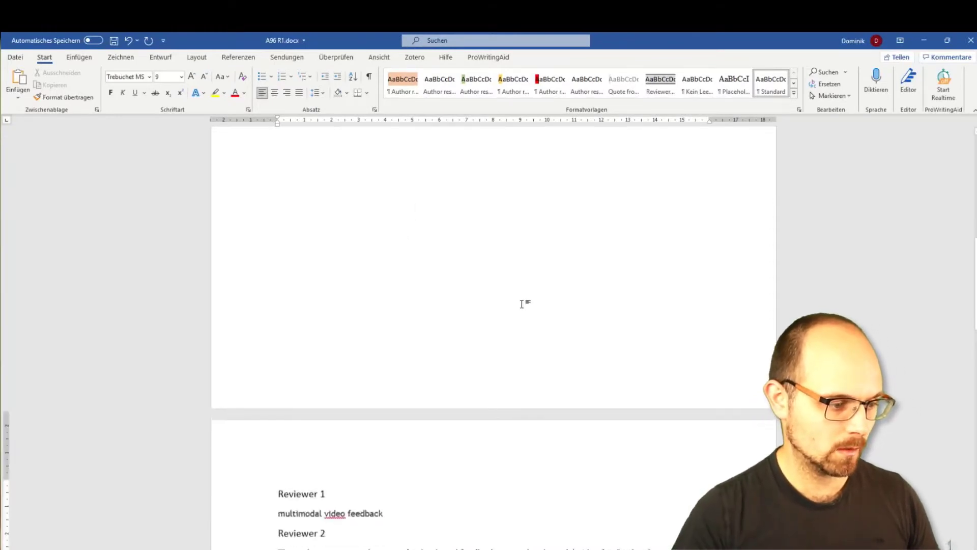
pyautogui.hotkey('alt', 'Tab')
pyautogui.moveTo(344, 410); pyautogui.dragTo(260, 414)
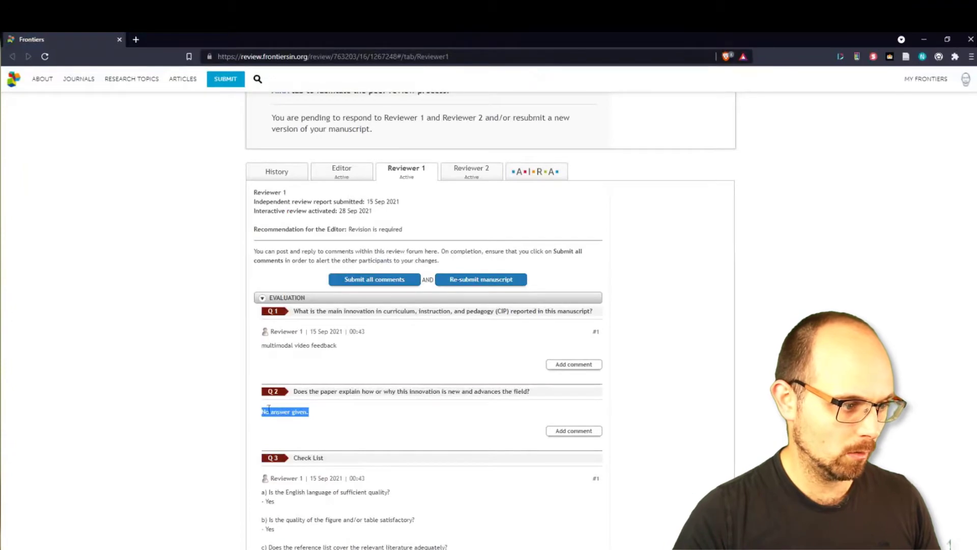
pyautogui.hotkey('alt', 'Tab')
pyautogui.hotkey('alt', 'Tab')
# - Copy Reviewer 1's Q3 check list from the review page into the Word document below the "multimodal video feedback" line
pyautogui.scroll(-4, 264, 283)
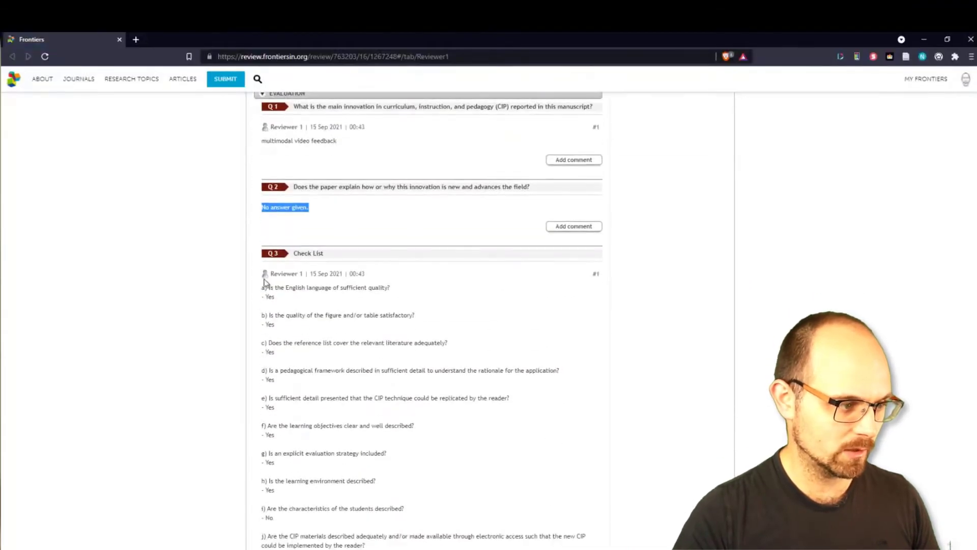
pyautogui.moveTo(262, 287); pyautogui.dragTo(369, 422)
pyautogui.hotkey('ctrl', 'c')
pyautogui.scroll(-4, 351, 358)
pyautogui.hotkey('alt', 'Tab')
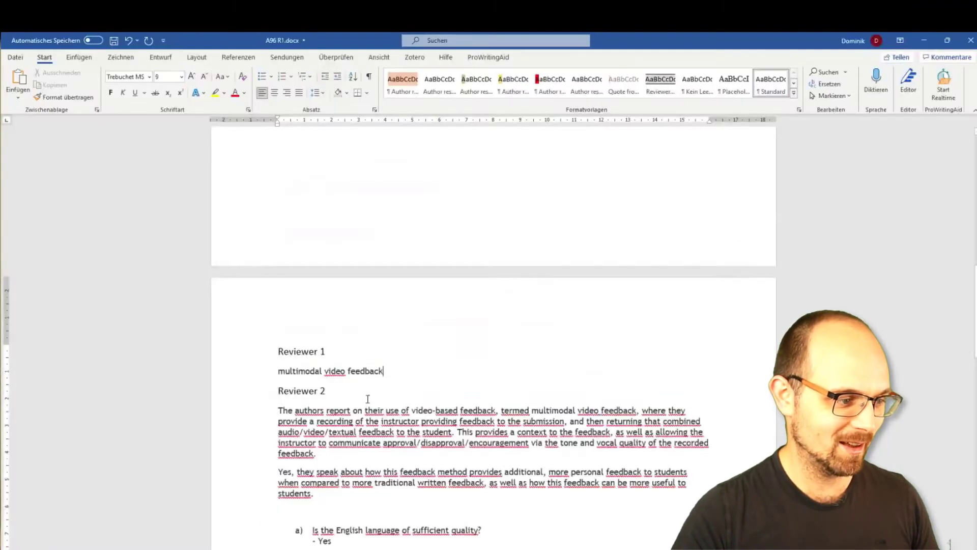
pyautogui.scroll(-2, 367, 398)
pyautogui.press('Return')
pyautogui.hotkey('ctrl', 'v')
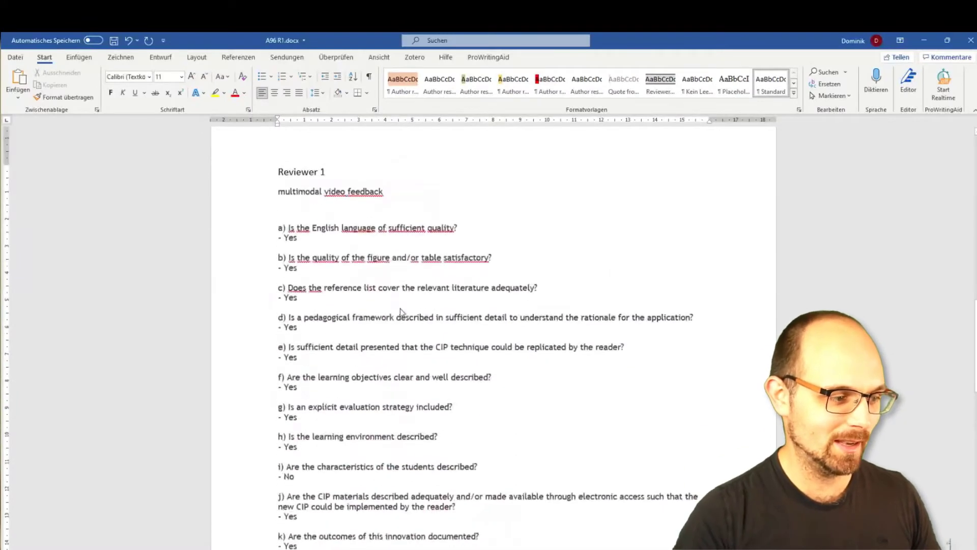
# - Copy Reviewer 1's detailed Q4 review report into Word below the check list and insert a page break before the Reviewer 2 section
pyautogui.hotkey('alt', 'Tab')
pyautogui.scroll(-3, 356, 306)
pyautogui.click(309, 308)
pyautogui.moveTo(262, 294); pyautogui.dragTo(647, 477)
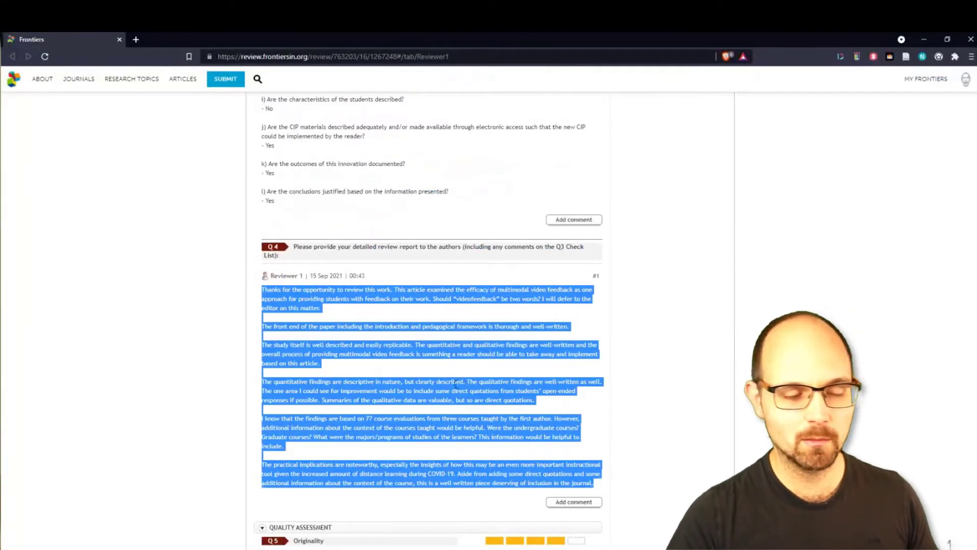
pyautogui.hotkey('alt', 'Tab')
pyautogui.scroll(-3, 351, 447)
pyautogui.press('Return')
pyautogui.press('Return')
pyautogui.press('Return')
pyautogui.press('Return')
pyautogui.press('Return')
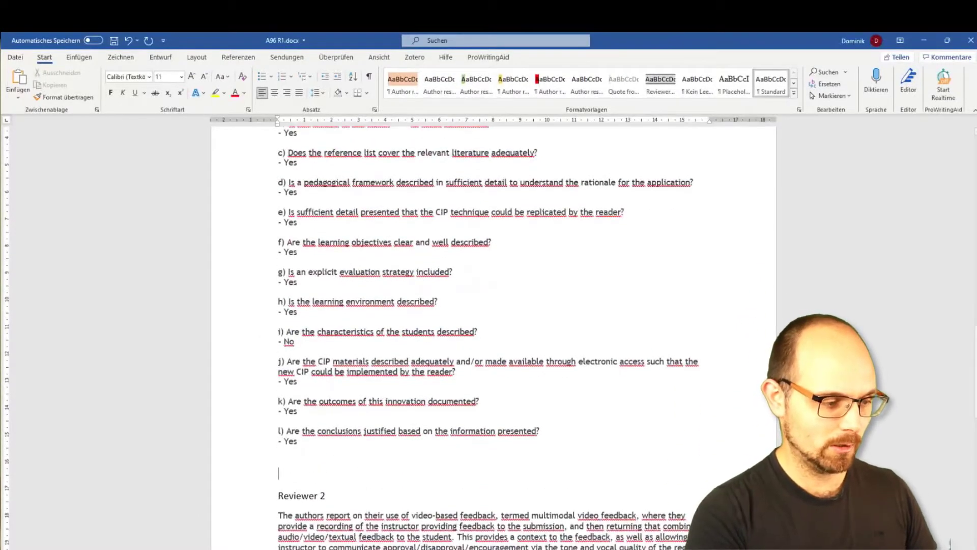
pyautogui.hotkey('ctrl', 'v')
pyautogui.scroll(-7, 352, 449)
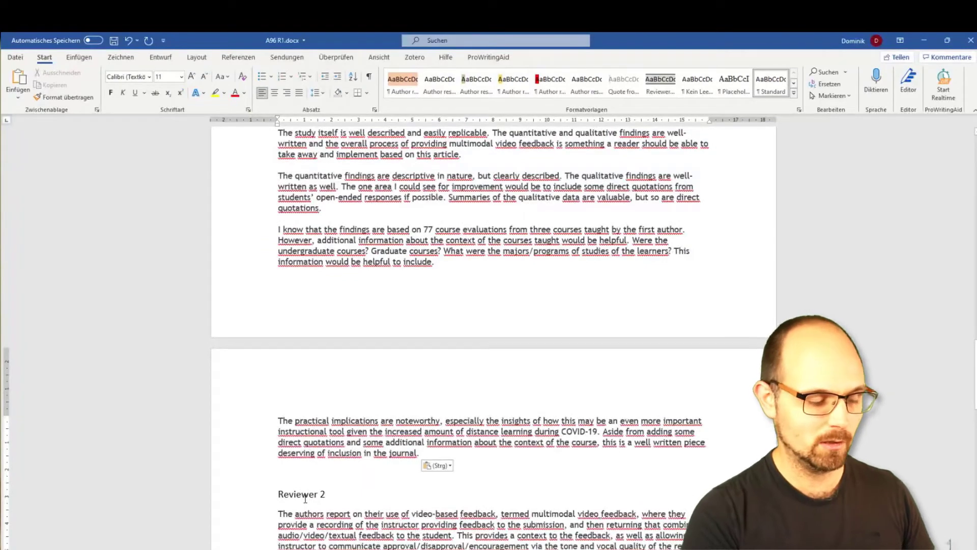
# - Format the "Reviewer 1" and "Reviewer 2" lines with the top-level heading style (Überschrift)
pyautogui.scroll(5, 305, 498)
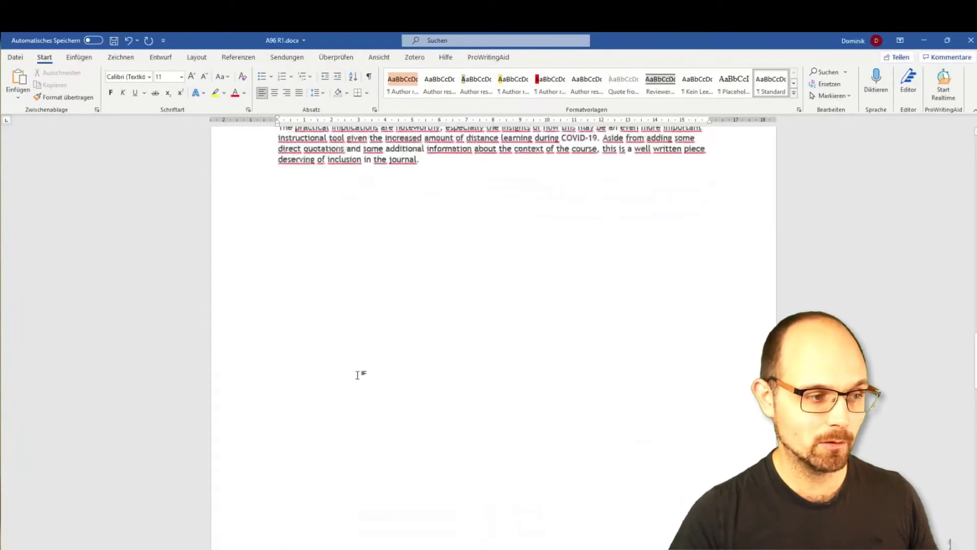
pyautogui.scroll(15, 363, 315)
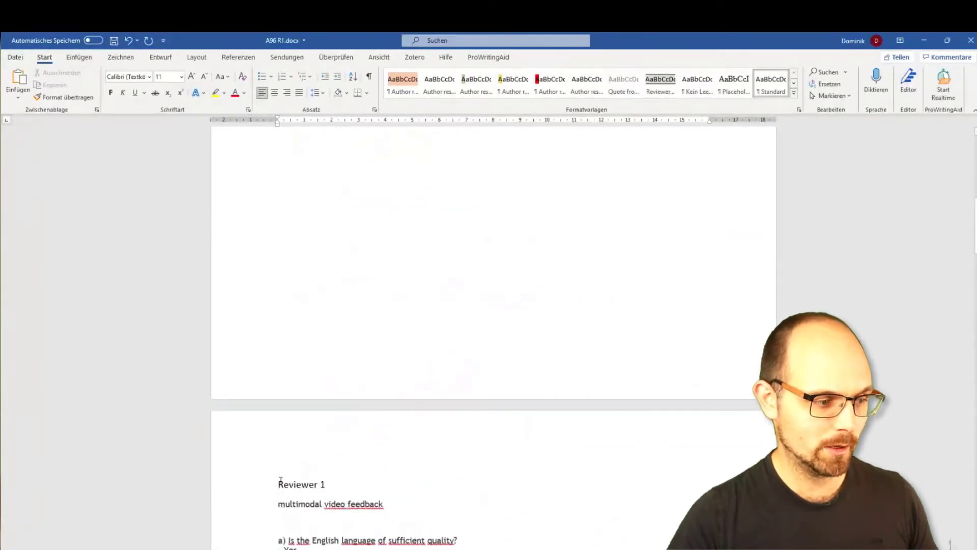
pyautogui.scroll(3, 305, 356)
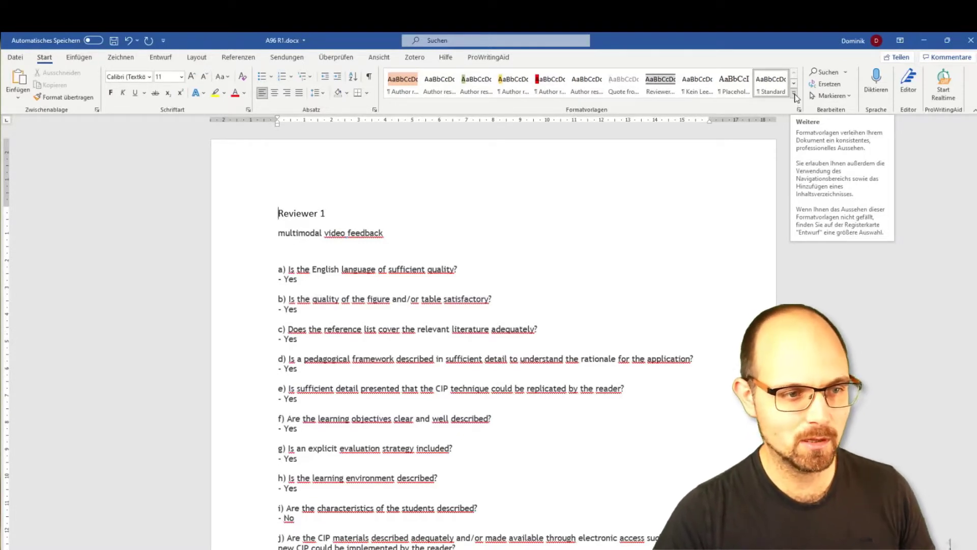
pyautogui.click(797, 98)
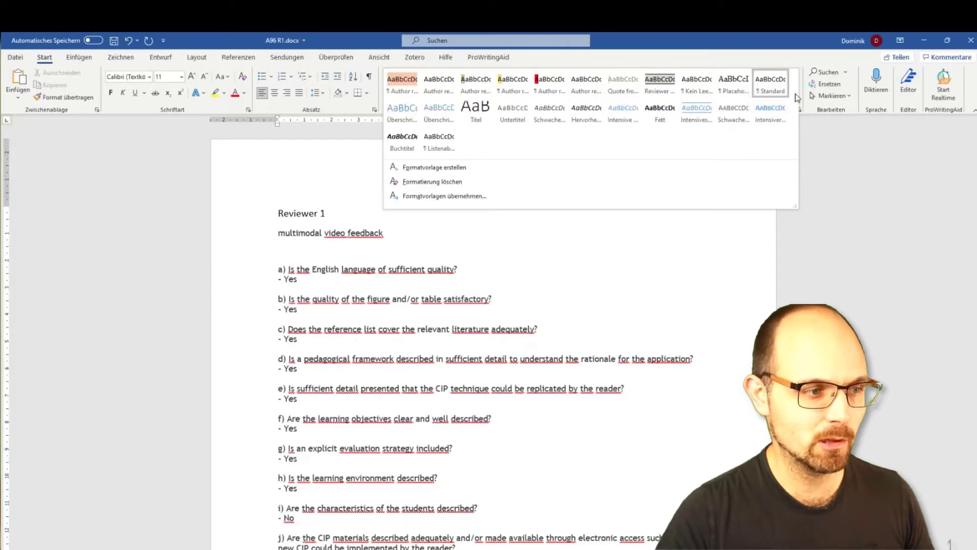
pyautogui.click(402, 110)
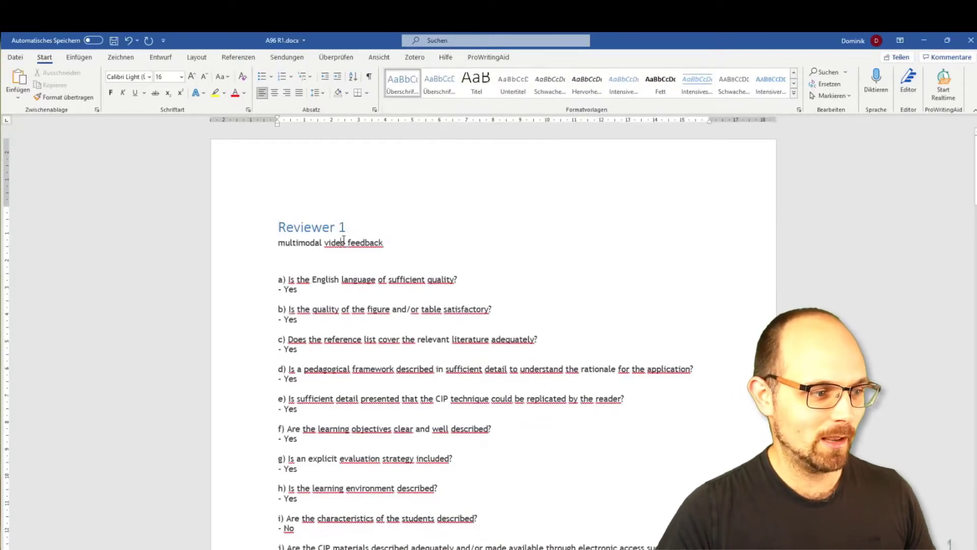
pyautogui.scroll(-5, 357, 298)
pyautogui.scroll(-15, 357, 298)
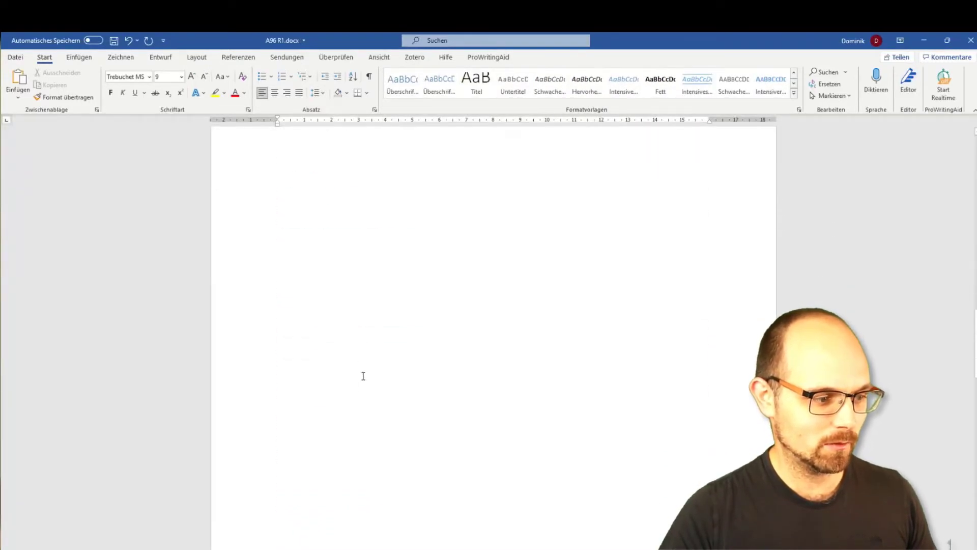
pyautogui.scroll(-3, 337, 429)
pyautogui.click(306, 385)
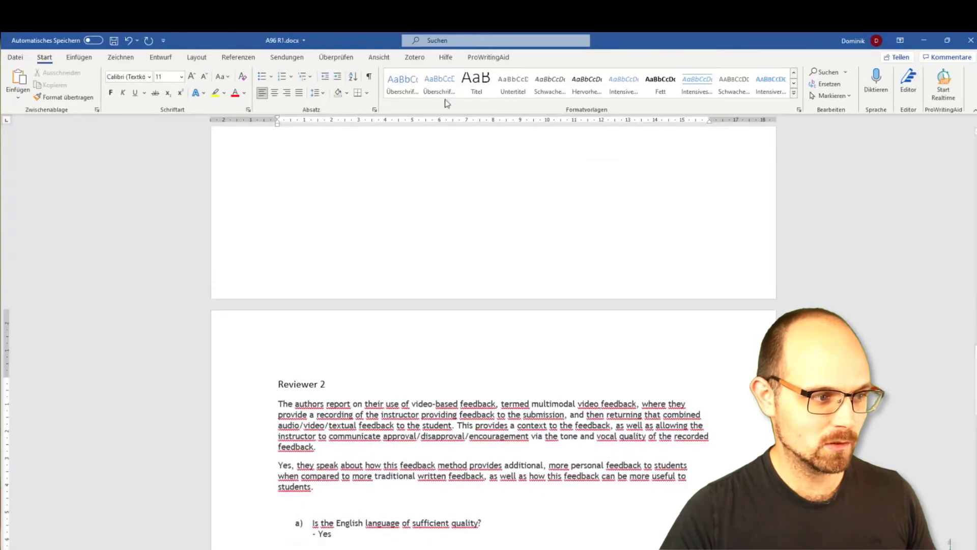
pyautogui.click(402, 83)
# - Check the Editor section of the Frontiers review page for any editor comments and return to Word
pyautogui.hotkey('alt', 'Tab')
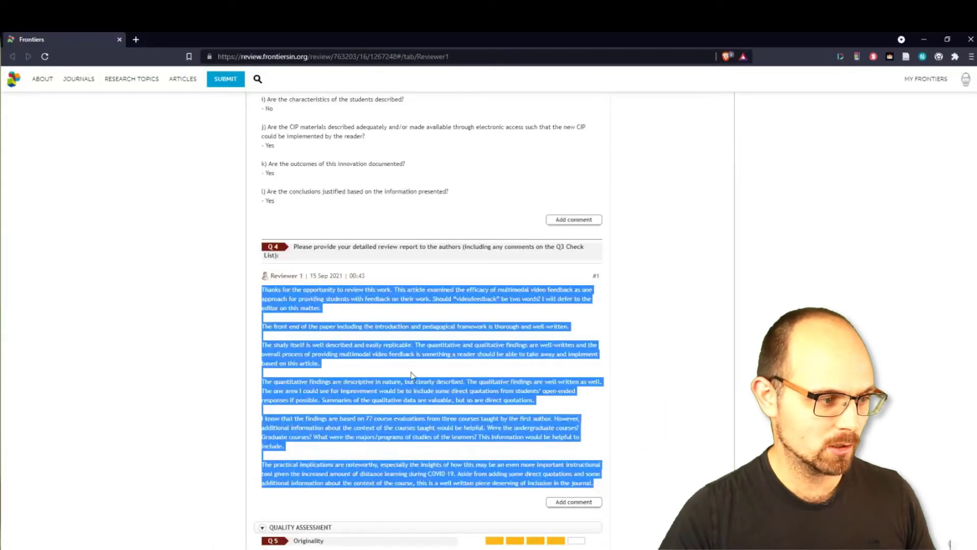
pyautogui.scroll(5, 385, 332)
pyautogui.scroll(10, 385, 332)
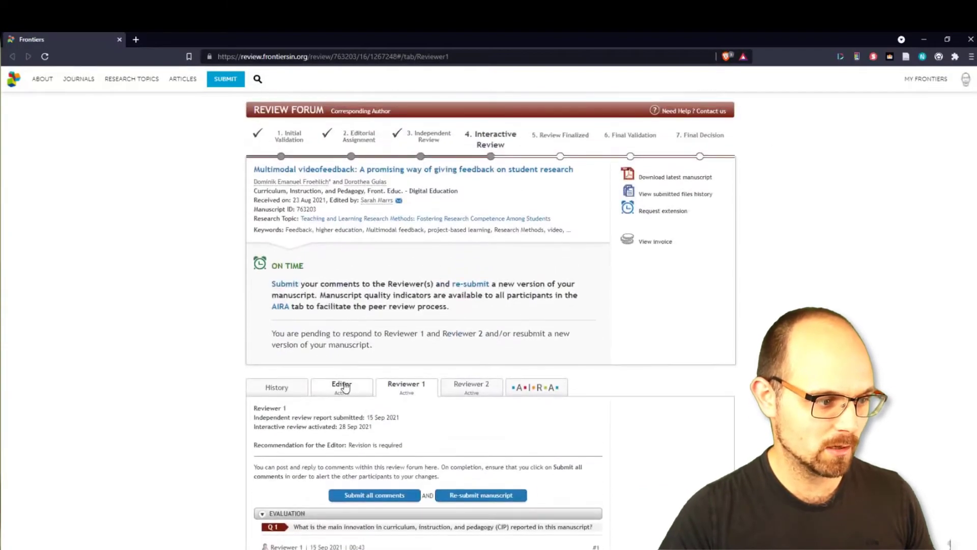
pyautogui.click(342, 384)
pyautogui.scroll(-2, 374, 387)
pyautogui.scroll(-3, 325, 443)
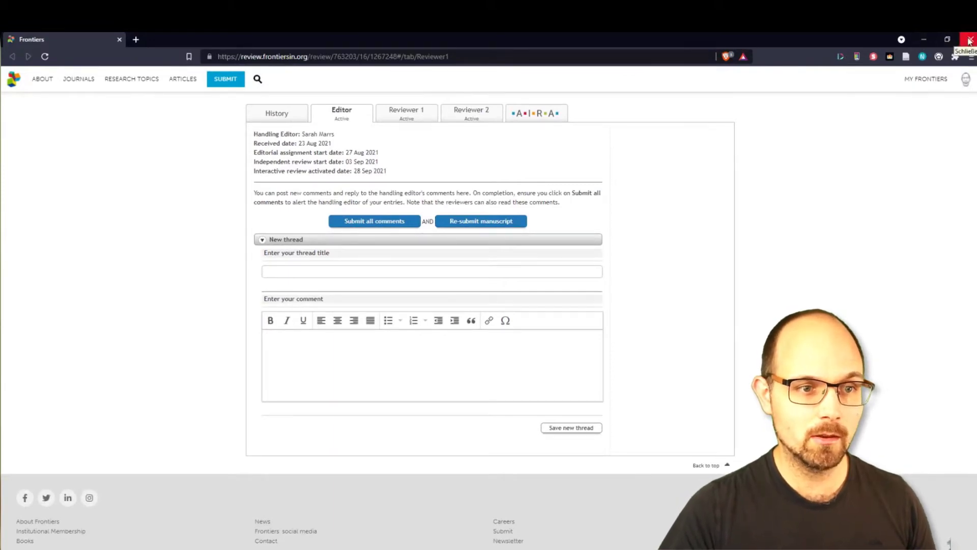
pyautogui.click(927, 37)
# - Format all of Reviewer 1's text below the heading with the boxed, grey-shaded Reviewer style
pyautogui.scroll(10, 524, 298)
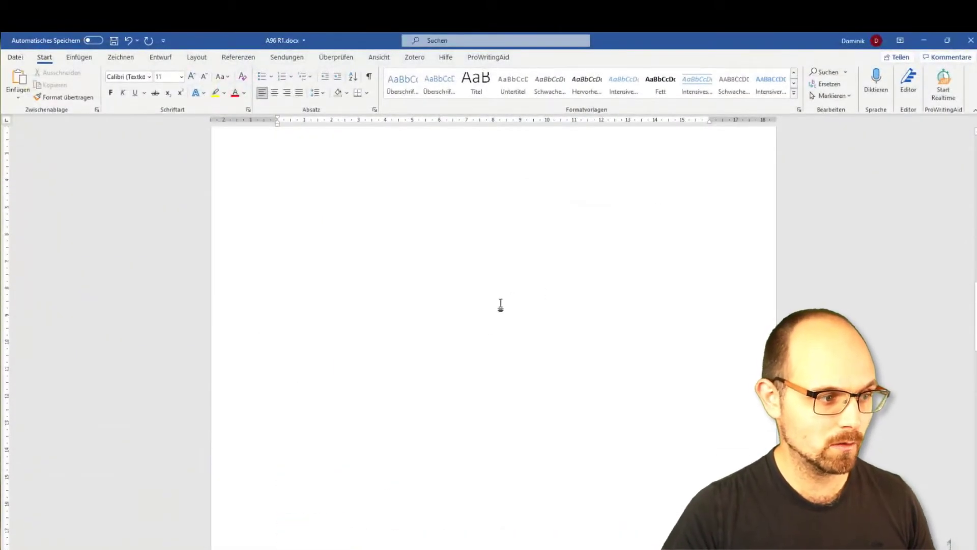
pyautogui.moveTo(477, 346); pyautogui.dragTo(475, 126)
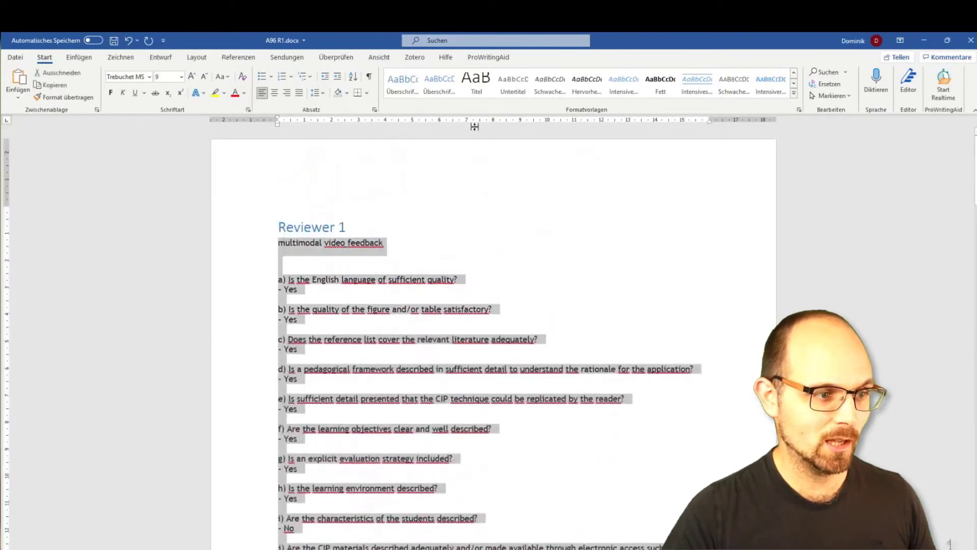
pyautogui.click(794, 93)
pyautogui.click(660, 81)
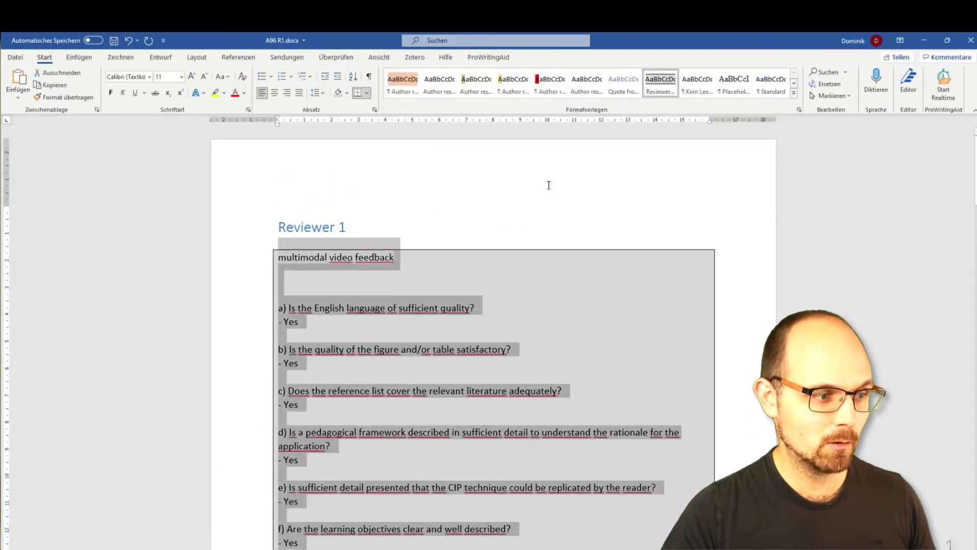
# - Delete the "multimodal video feedback" line and the blank line below it from Reviewer 1's section
pyautogui.click(367, 283)
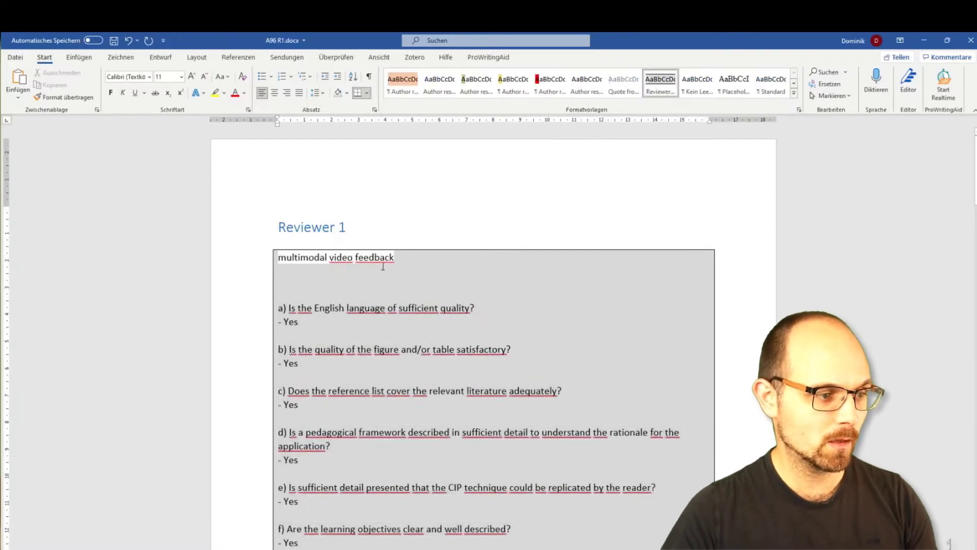
pyautogui.moveTo(383, 266); pyautogui.dragTo(290, 278)
pyautogui.press('Delete')
# - Format an empty line after check list item l with the red-marked author response style and remove the blank line above the detailed report
pyautogui.scroll(-1, 340, 339)
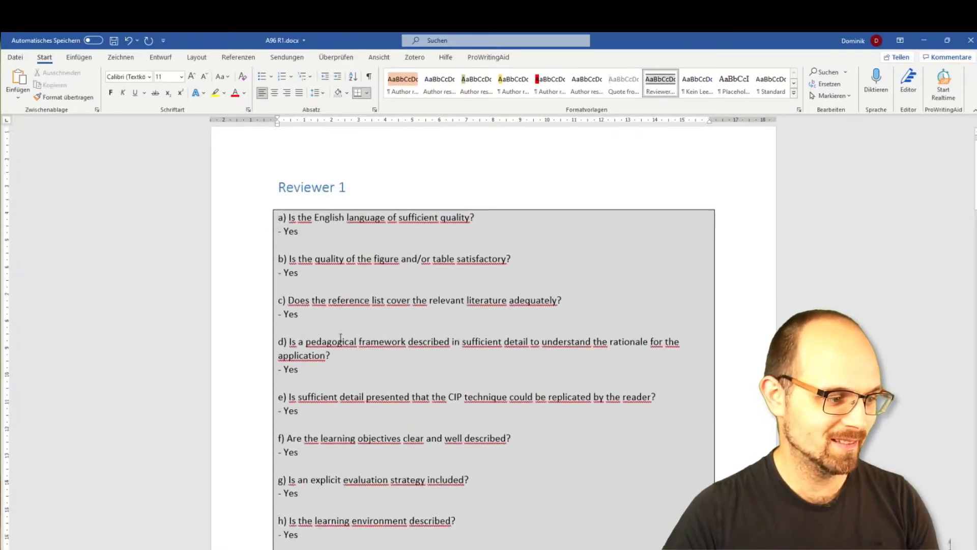
pyautogui.scroll(-5, 341, 339)
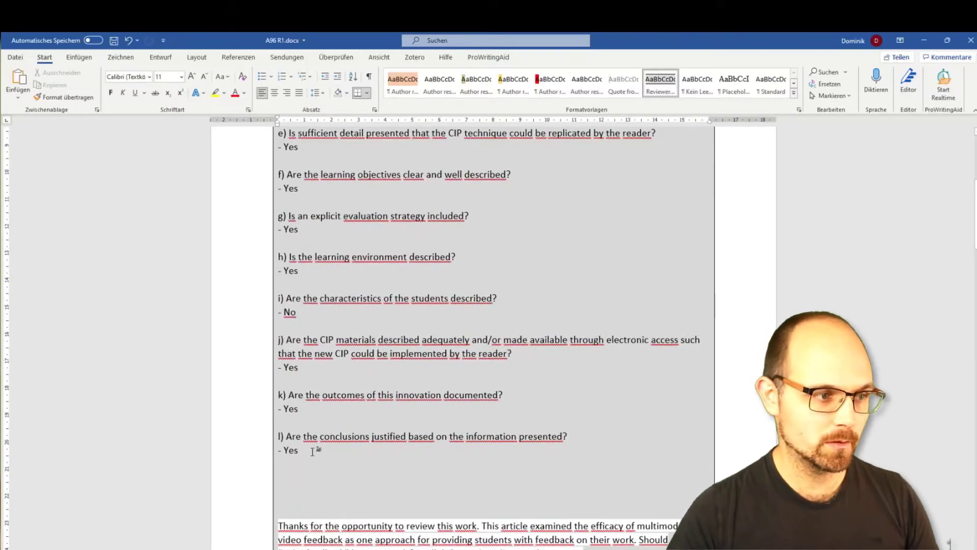
pyautogui.click(550, 82)
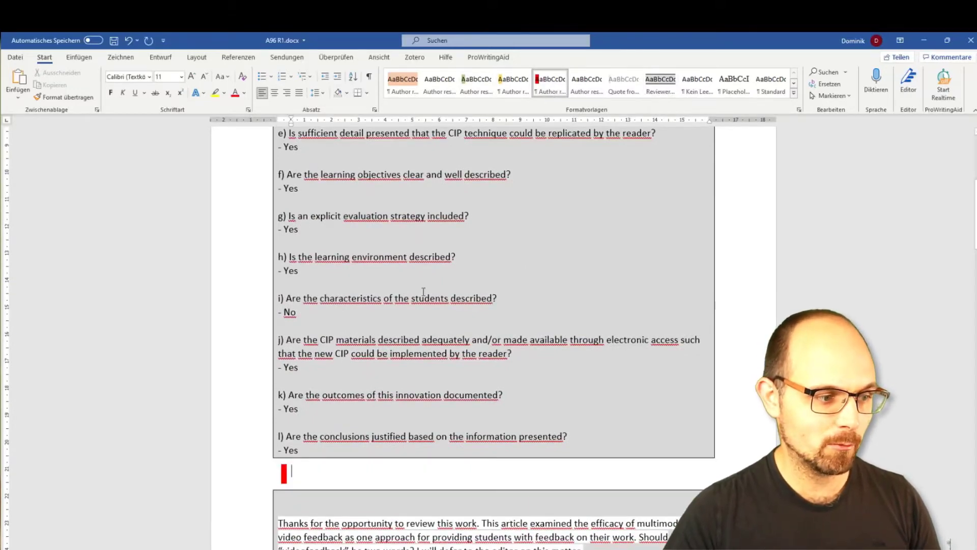
pyautogui.scroll(-1, 393, 461)
pyautogui.click(296, 440)
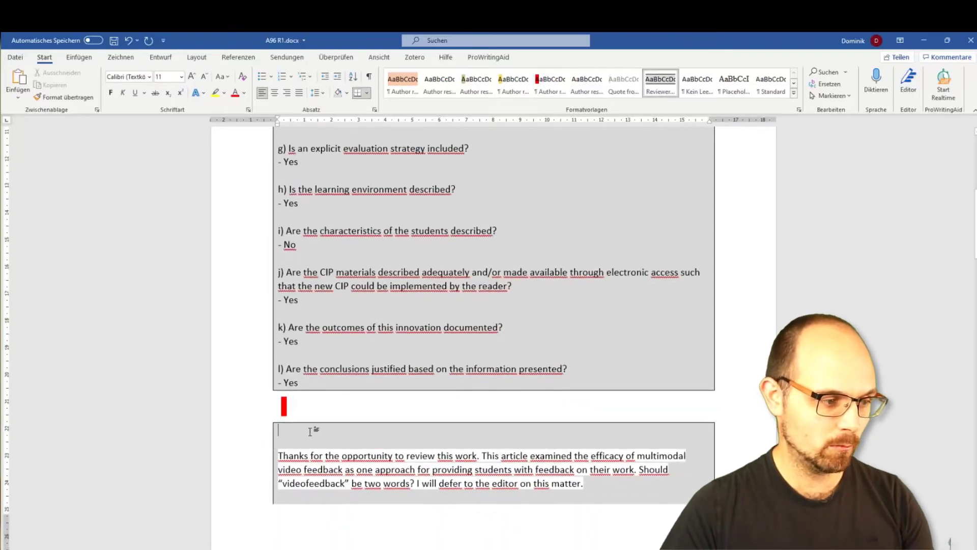
pyautogui.press('Delete')
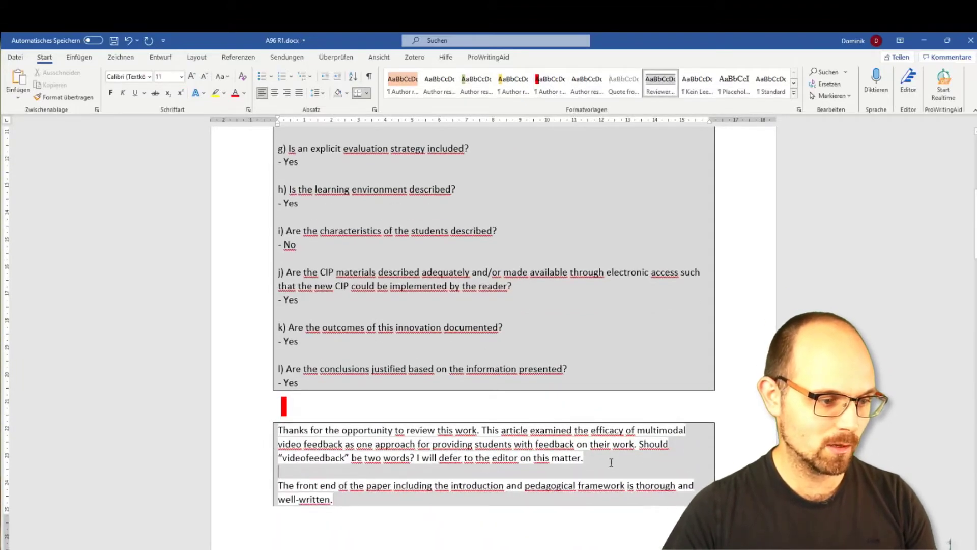
# - Try to apply the red-marked author response style after the report paragraph ending "I will defer to the editor on this matter."
pyautogui.press('BackSpace')
pyautogui.click(544, 89)
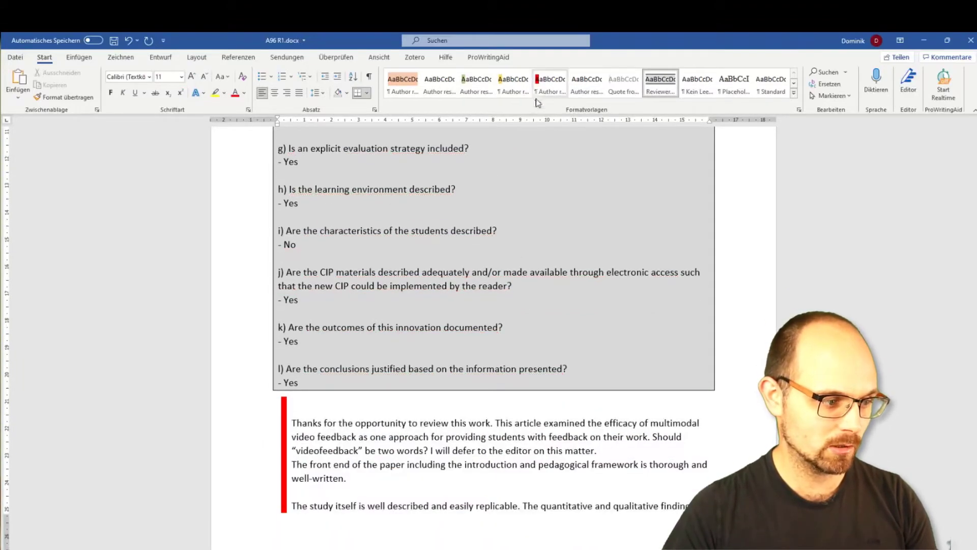
pyautogui.hotkey('ctrl', 'z')
pyautogui.hotkey('ctrl', 'z')
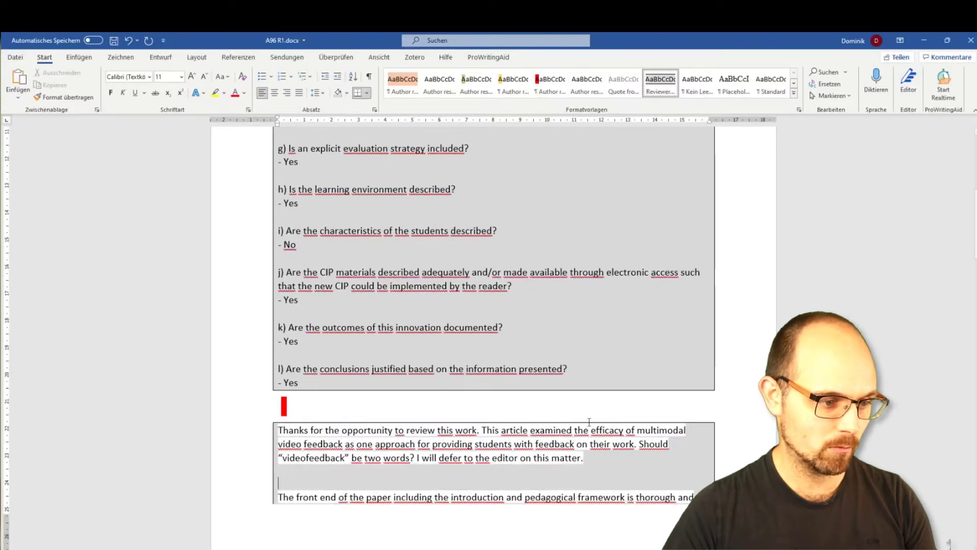
pyautogui.click(550, 82)
pyautogui.scroll(-5, 447, 334)
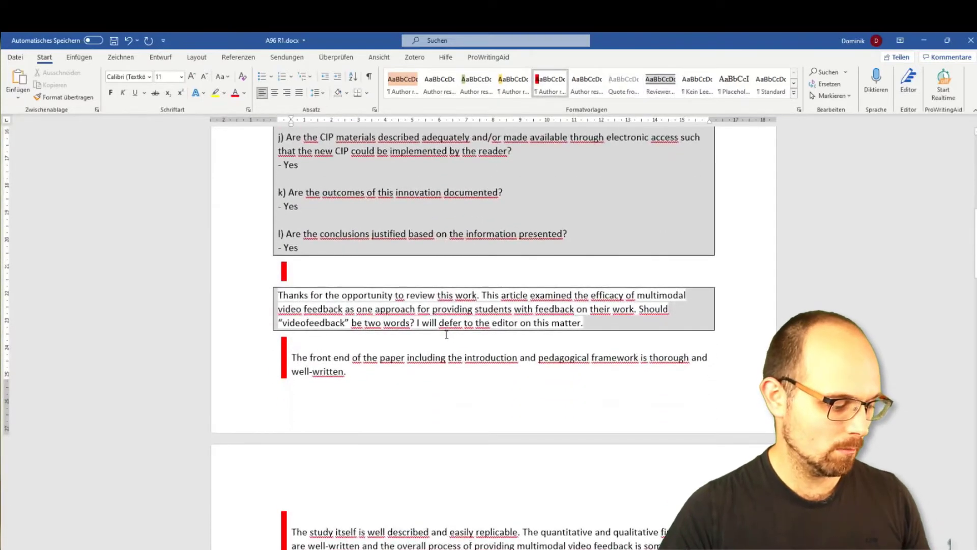
pyautogui.hotkey('ctrl', 'z')
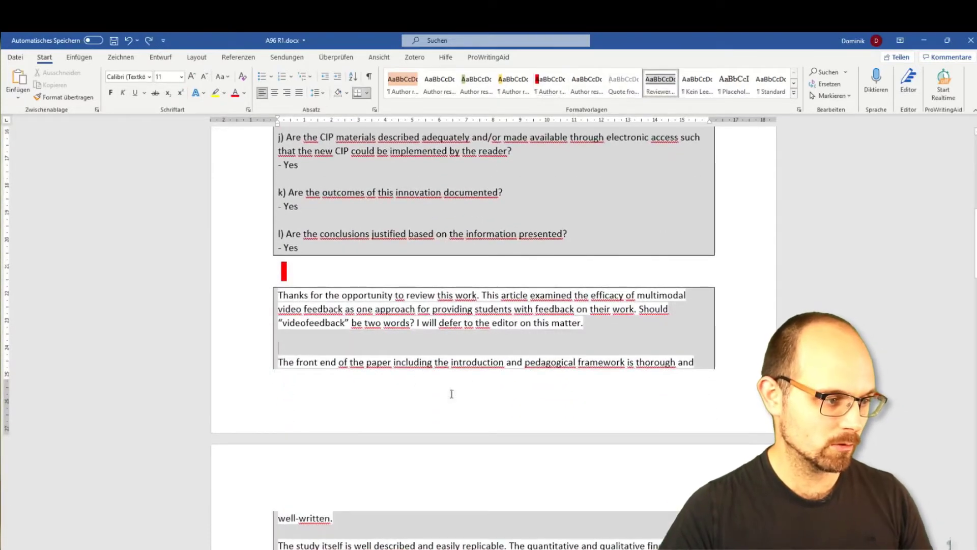
# - Show formatting marks and insert an empty "Author reponse MEDIUM" line after the report paragraph ending "thorough and well-written."
pyautogui.click(369, 78)
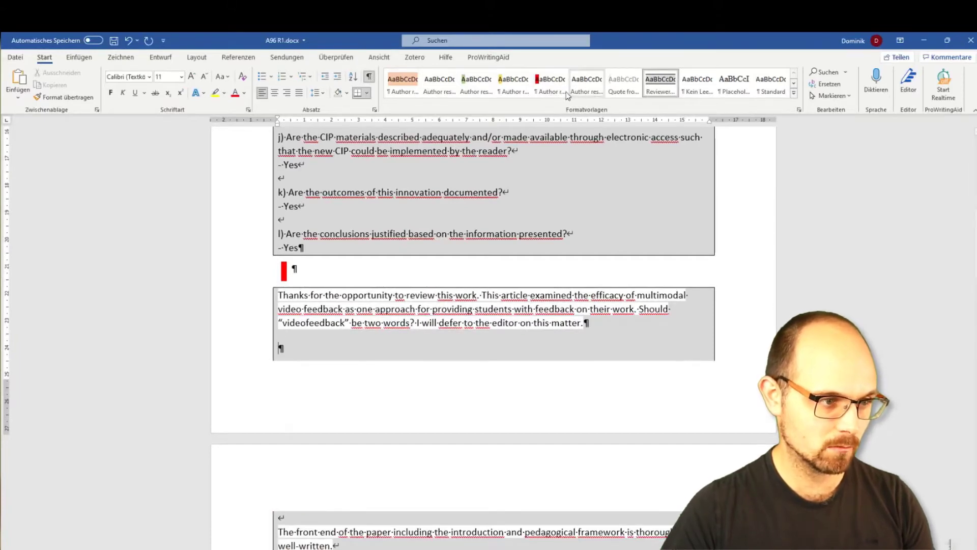
pyautogui.scroll(-10, 414, 373)
pyautogui.click(327, 288)
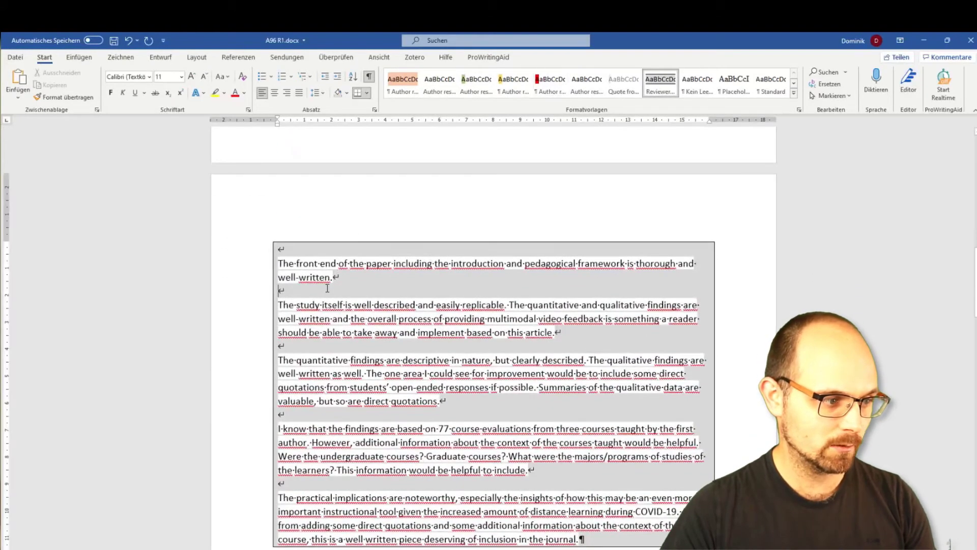
pyautogui.press('Return')
pyautogui.press('Return')
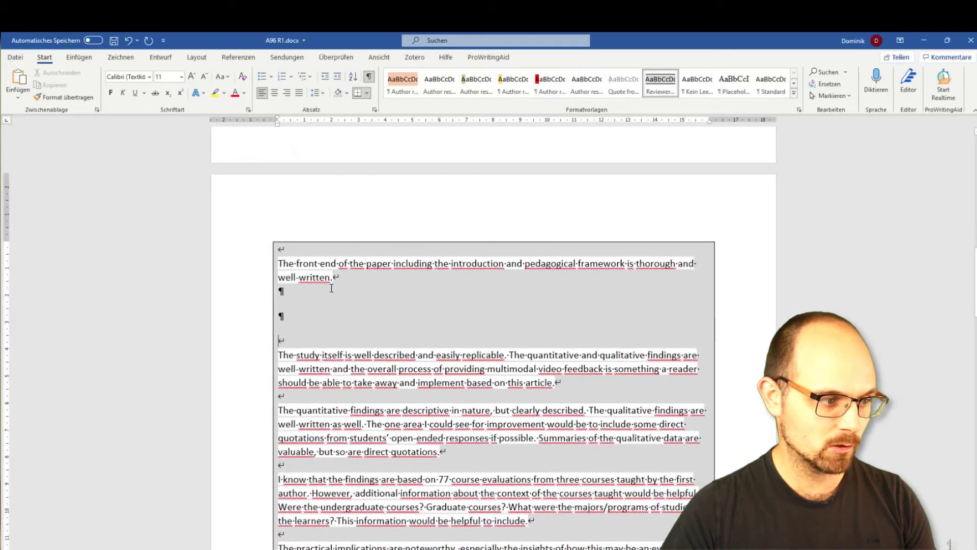
pyautogui.click(527, 92)
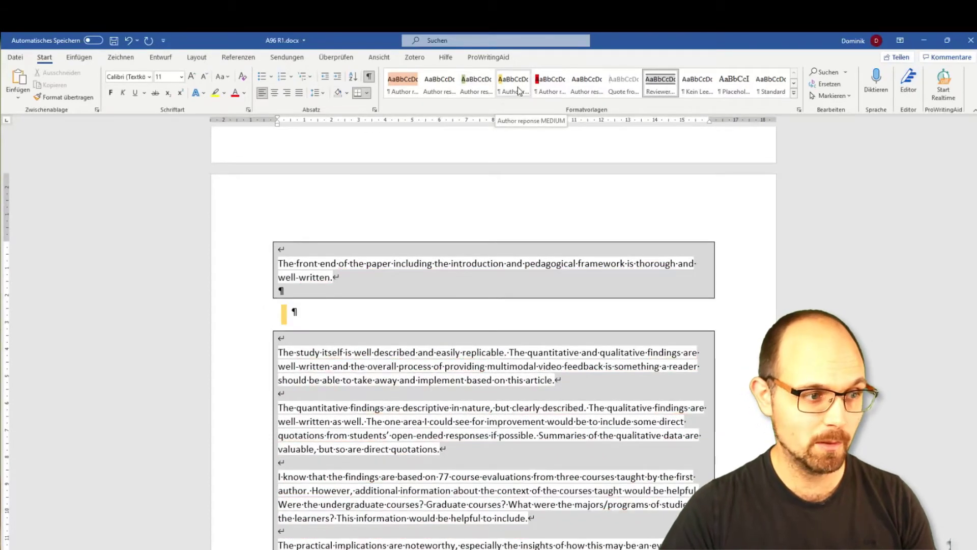
# - Remove the blank line above the "The study itself is well described" paragraph and separate it from the following paragraph with two paragraph breaks
pyautogui.scroll(-3, 292, 243)
pyautogui.click(308, 271)
pyautogui.press('Delete')
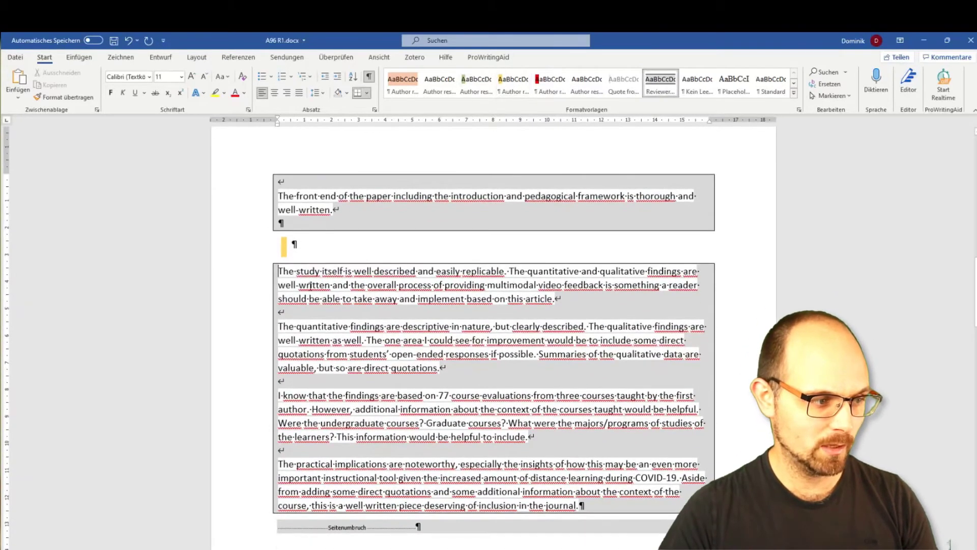
pyautogui.click(298, 310)
pyautogui.press('Delete')
pyautogui.press('Return')
pyautogui.press('Return')
# - Format only the empty line after the "The study itself" paragraph with the green-marked author response style and remove the paragraph's trailing line break
pyautogui.click(300, 309)
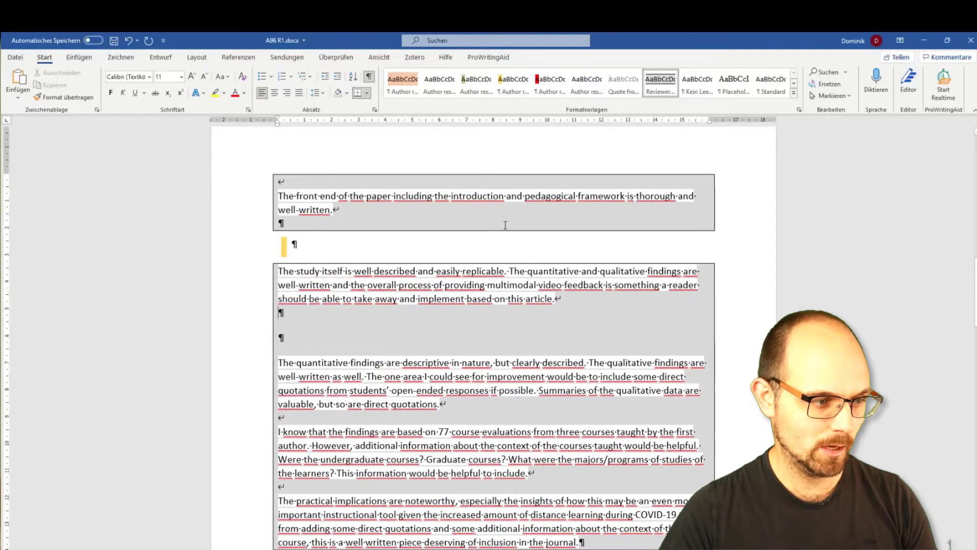
pyautogui.click(476, 82)
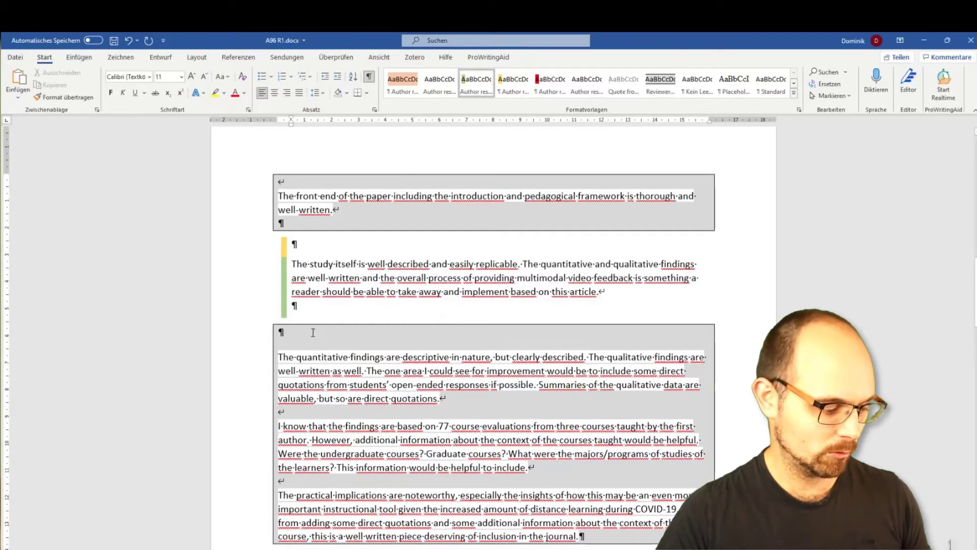
pyautogui.hotkey('ctrl', 'z')
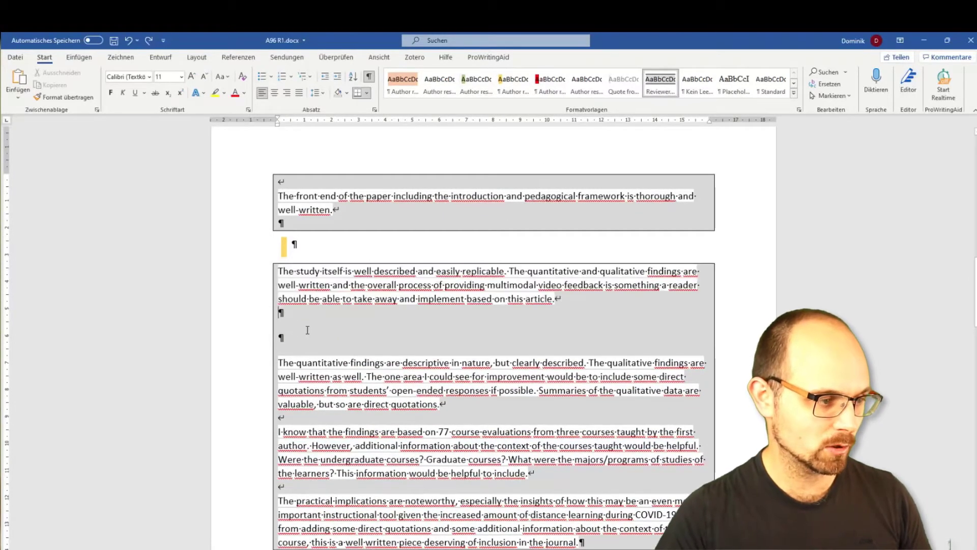
pyautogui.click(476, 90)
pyautogui.click(559, 298)
pyautogui.press('Delete')
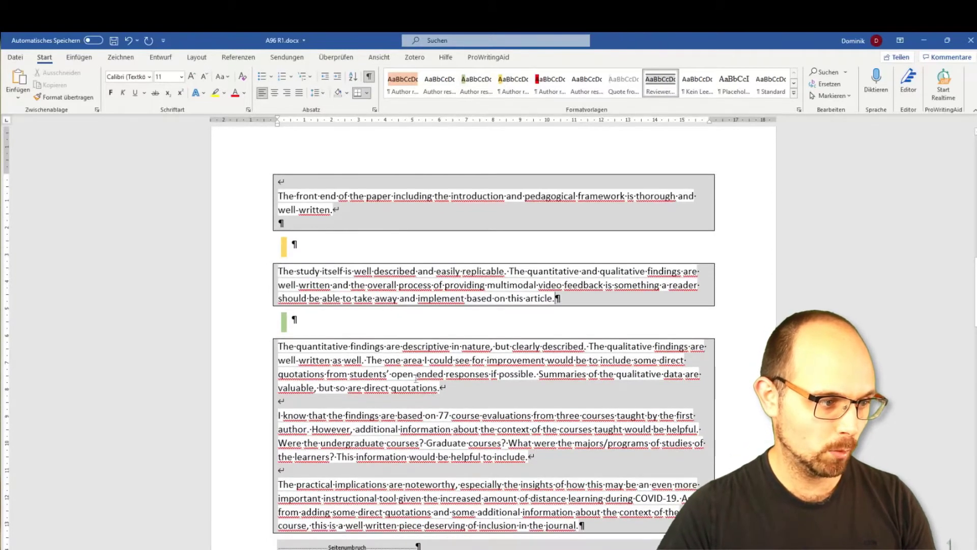
# - Remove the line breaks after "but so are direct quotations." and separate it from the following paragraph with two paragraph breaks
pyautogui.click(453, 383)
pyautogui.press('Delete')
pyautogui.press('Delete')
pyautogui.press('Return')
pyautogui.press('Return')
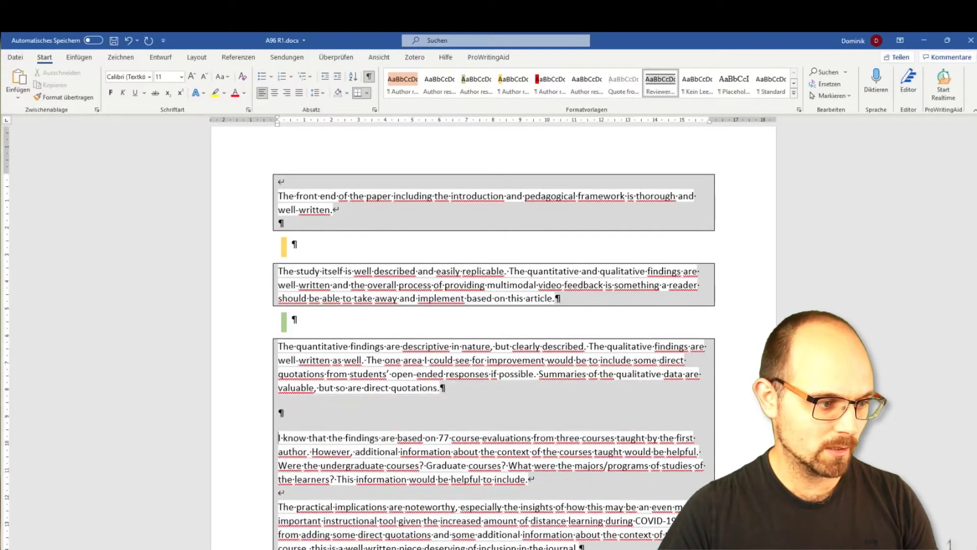
# - Replace the line breaks before "The practical implications" with two paragraph breaks and add an empty line after that paragraph
pyautogui.click(529, 479)
pyautogui.press('Delete')
pyautogui.press('Delete')
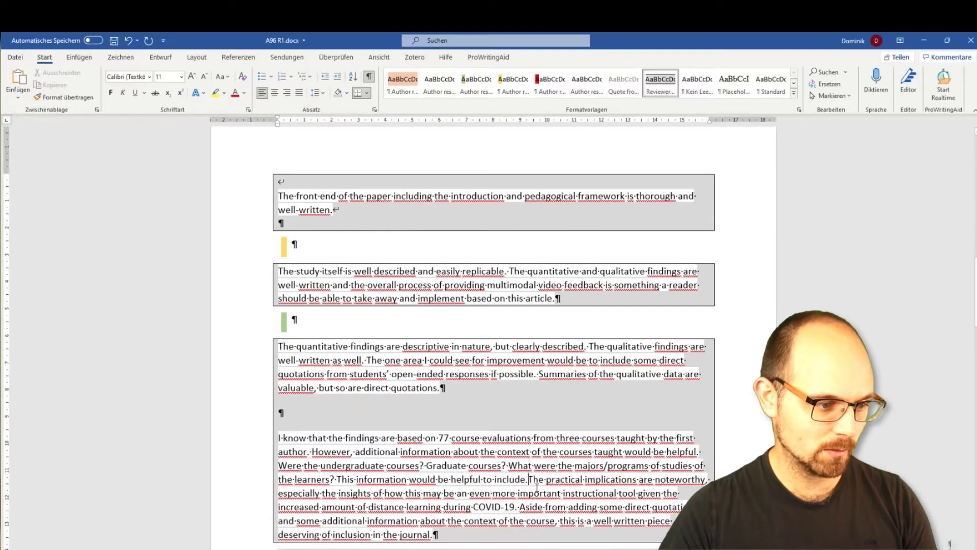
pyautogui.press('Return')
pyautogui.press('Return')
pyautogui.scroll(-2, 537, 487)
pyautogui.click(585, 503)
pyautogui.press('Return')
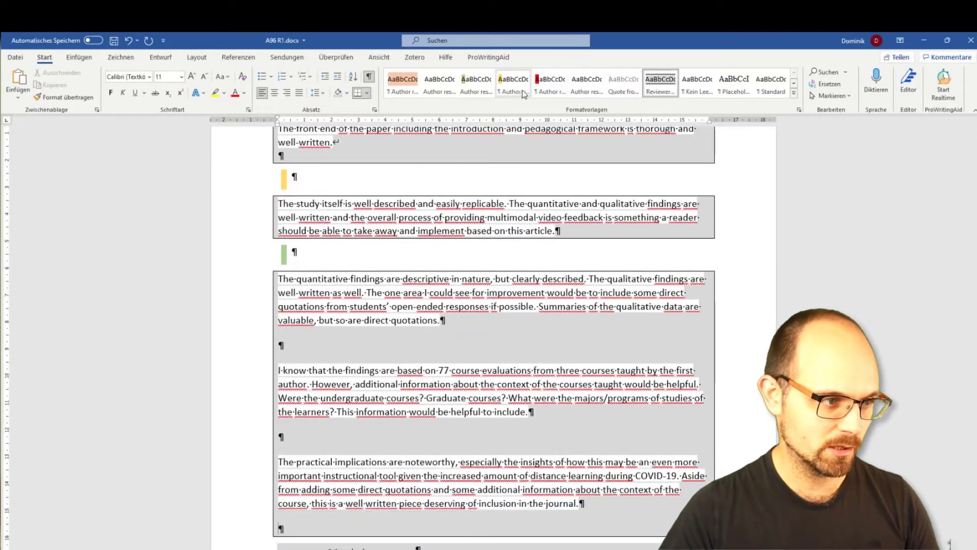
# - Format the empty lines after the "The practical implications", "I know that the findings" and "The quantitative findings" paragraphs with the red-marked author response style
pyautogui.click(550, 85)
pyautogui.click(320, 435)
pyautogui.press('F4')
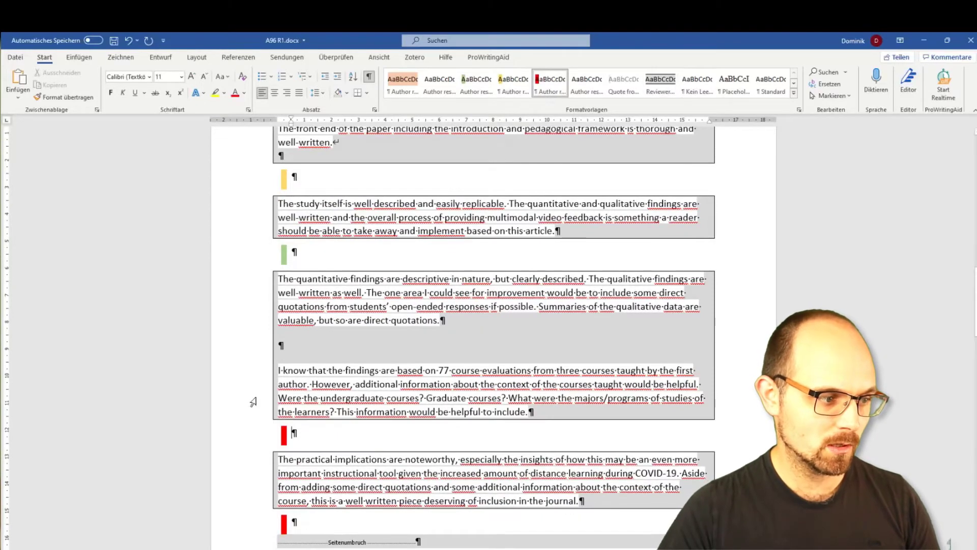
pyautogui.click(305, 346)
pyautogui.click(550, 85)
# - Change the green-marked and yellow-marked response lines around the "The study itself" paragraph to the red-marked author response style
pyautogui.click(318, 255)
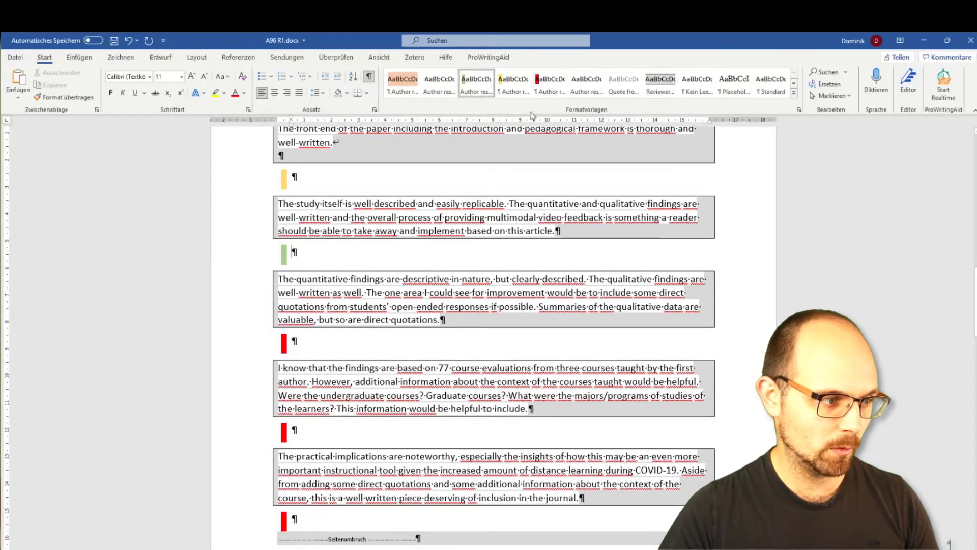
pyautogui.click(549, 85)
pyautogui.click(335, 179)
pyautogui.click(550, 86)
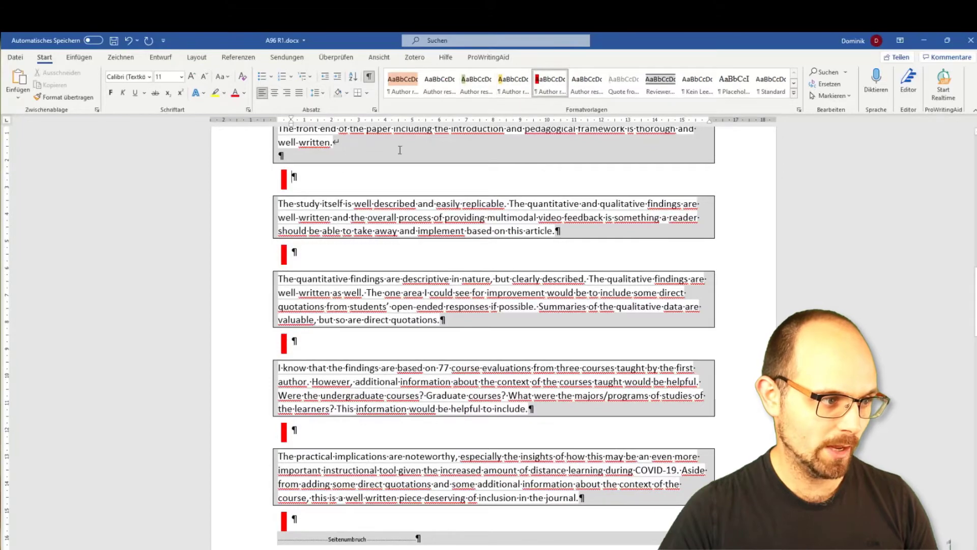
# - Remove the blank line at the end of the comment box ending "thorough and well-written."
pyautogui.click(382, 155)
pyautogui.press('BackSpace')
pyautogui.scroll(3, 434, 273)
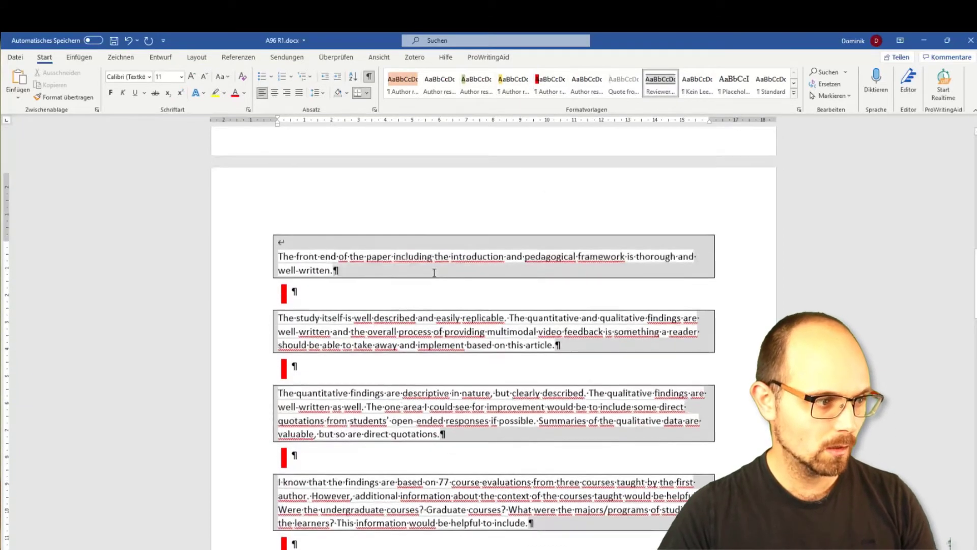
# - Insert an empty red-marked author response line after the first paragraph of the Reviewer 2 section
pyautogui.scroll(-15, 434, 273)
pyautogui.click(358, 315)
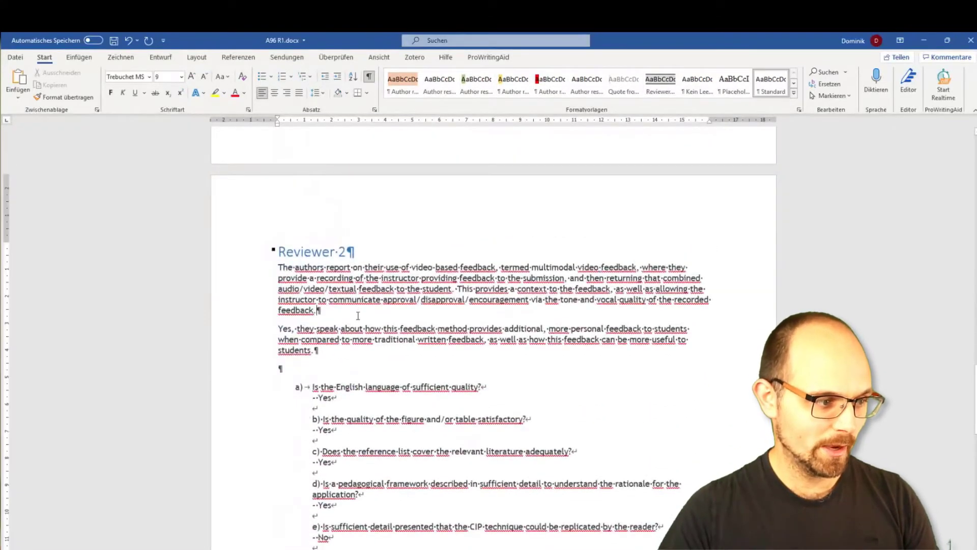
pyautogui.press('Return')
pyautogui.click(549, 86)
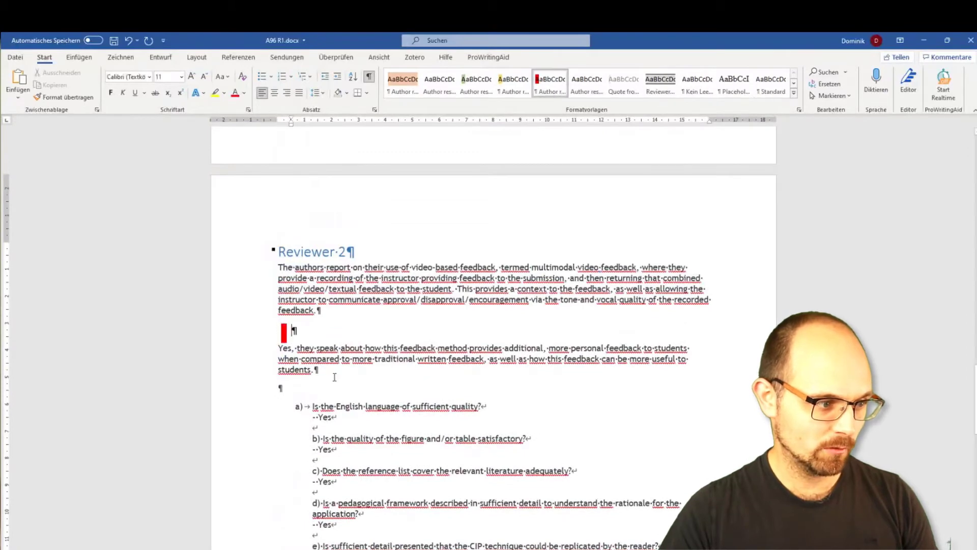
pyautogui.scroll(-10, 431, 399)
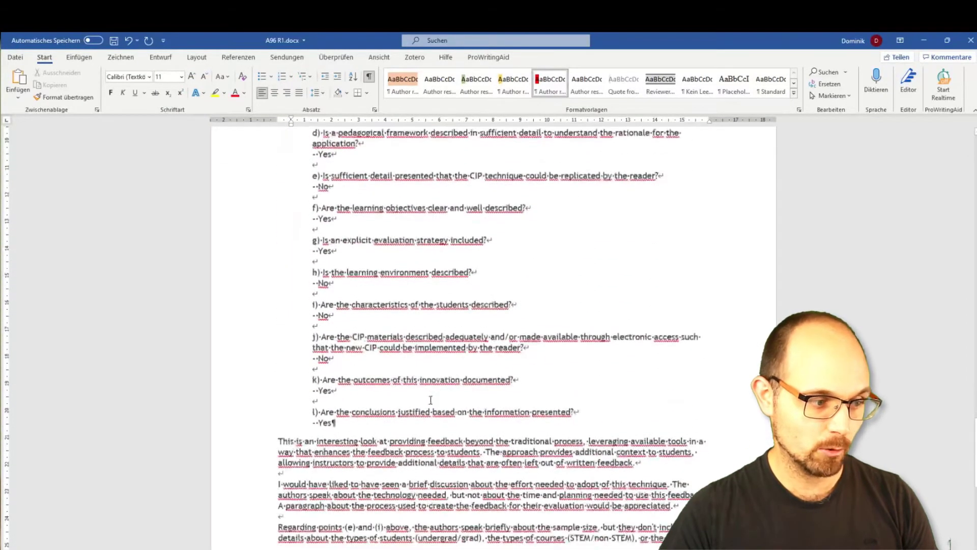
pyautogui.press('Delete')
pyautogui.press('Delete')
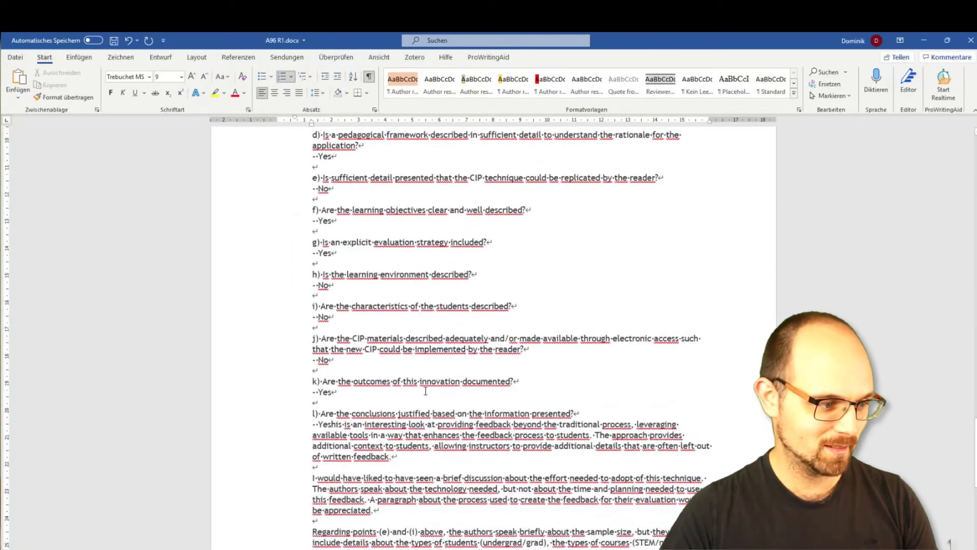
pyautogui.hotkey('ctrl', 'z')
pyautogui.hotkey('ctrl', 'z')
# - Remove the two line breaks above the "I would have liked to have seen a brief discussion" paragraph
pyautogui.scroll(3, 415, 373)
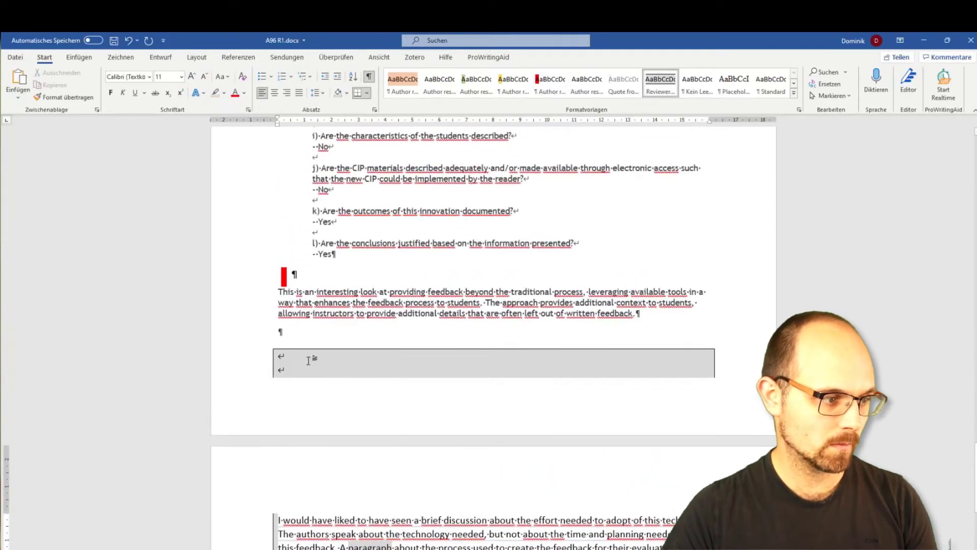
pyautogui.press('Delete')
pyautogui.press('Delete')
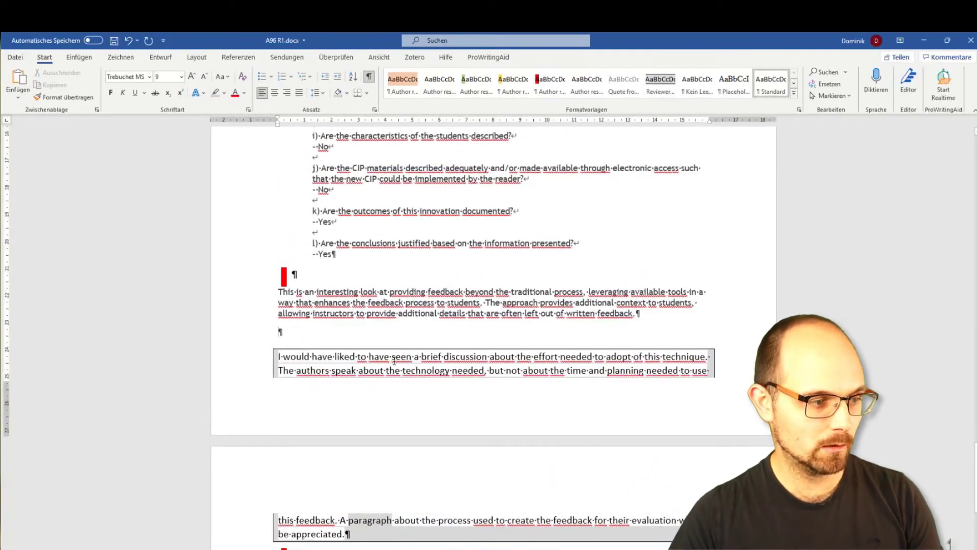
# - Apply the reviewer comment style to the "This is an interesting look" paragraph and the red-marked author response style to the empty line after it
pyautogui.click(366, 304)
pyautogui.click(660, 81)
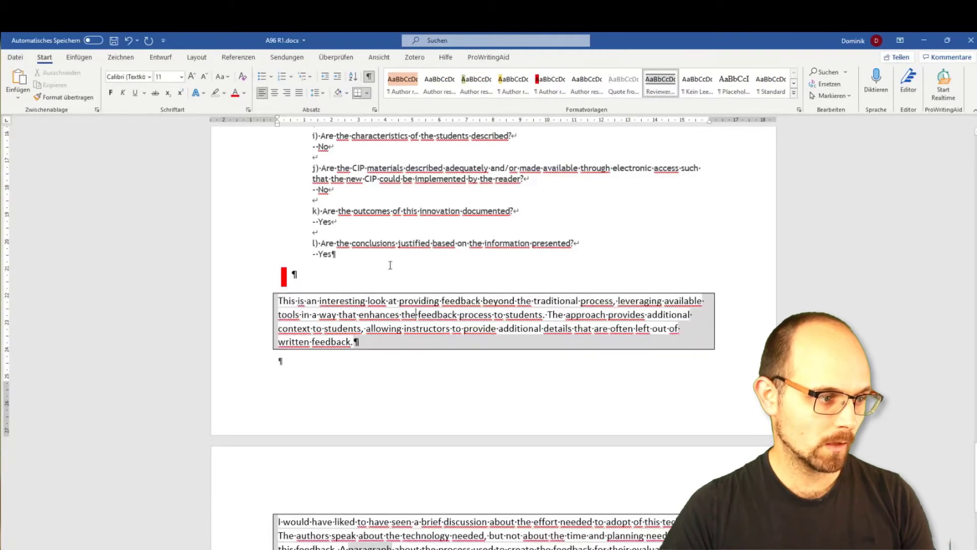
pyautogui.click(307, 360)
pyautogui.click(549, 83)
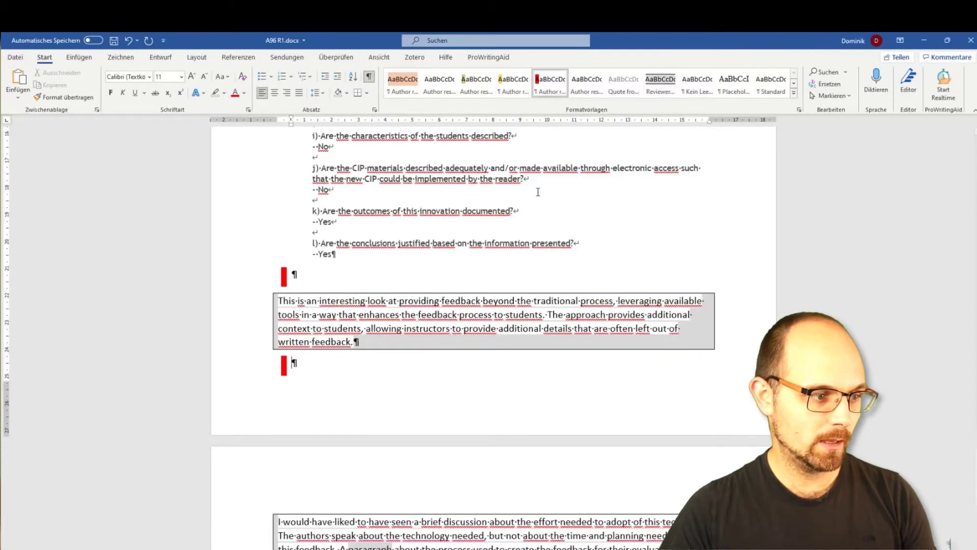
# - Apply the reviewer comment style to the paragraphs starting "Regarding points (h) and (j)" and "Regarding points (e) and (i)"
pyautogui.scroll(-15, 537, 192)
pyautogui.scroll(2, 417, 236)
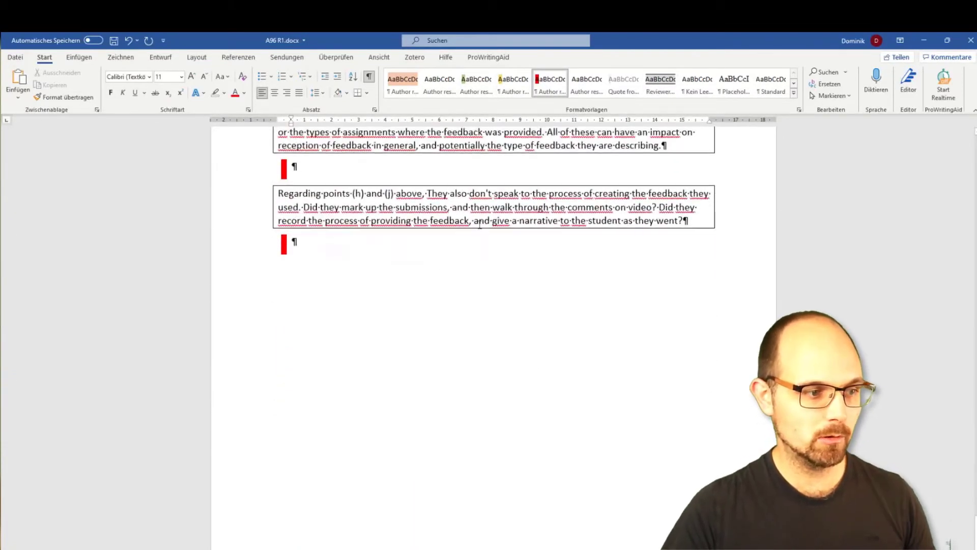
pyautogui.click(480, 208)
pyautogui.click(660, 87)
pyautogui.scroll(2, 519, 193)
pyautogui.click(509, 200)
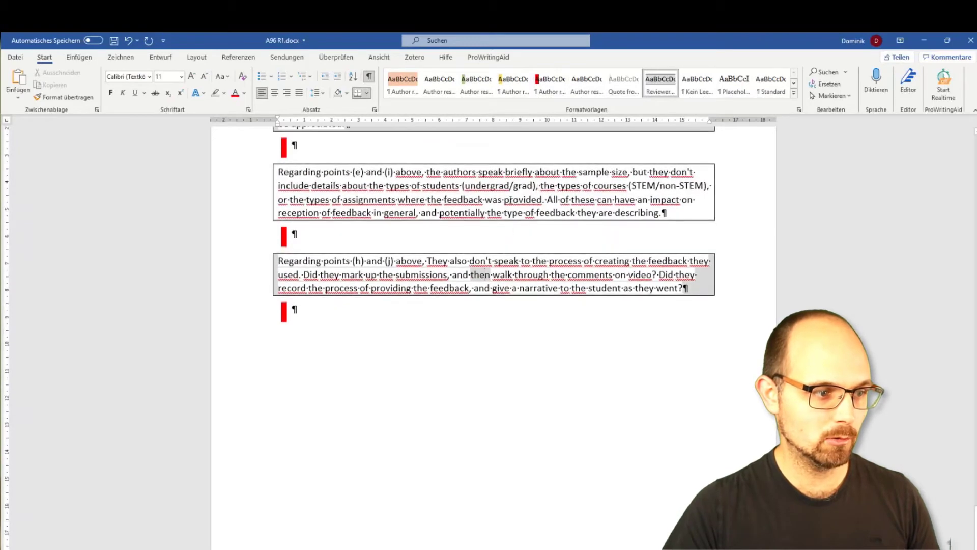
pyautogui.click(666, 92)
# - Enter "You answer here." on the response line after the "This is an interesting look" paragraph and start a new response line
pyautogui.scroll(3, 458, 229)
pyautogui.click(329, 286)
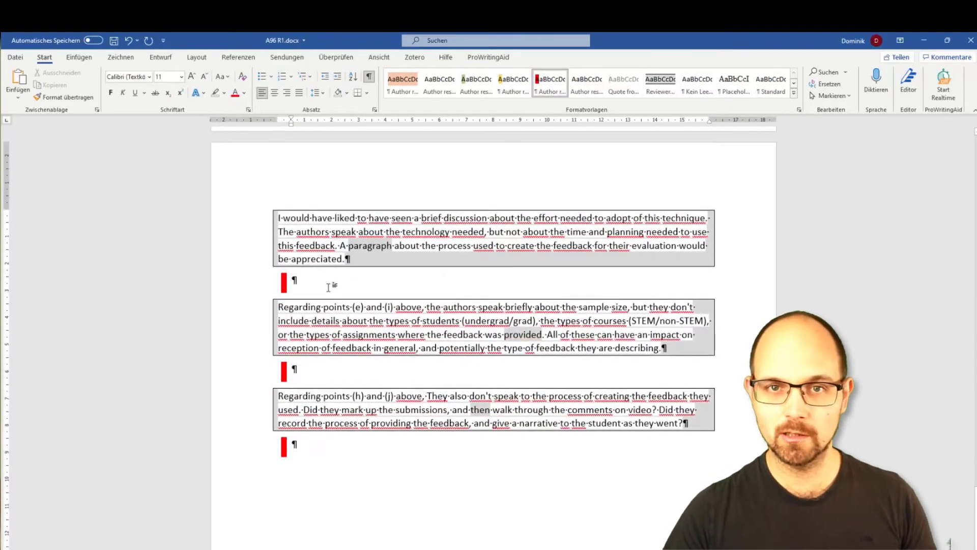
pyautogui.scroll(20, 335, 287)
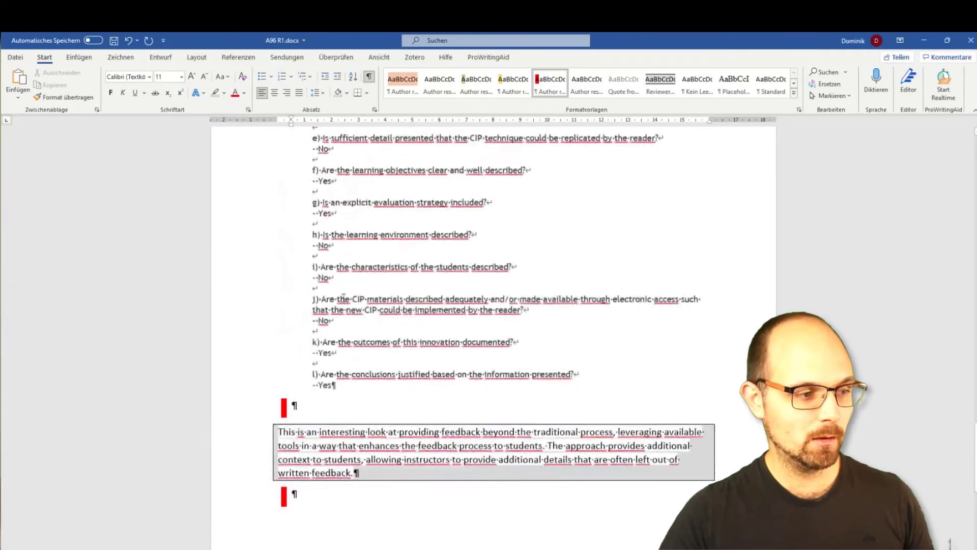
pyautogui.scroll(-3, 395, 362)
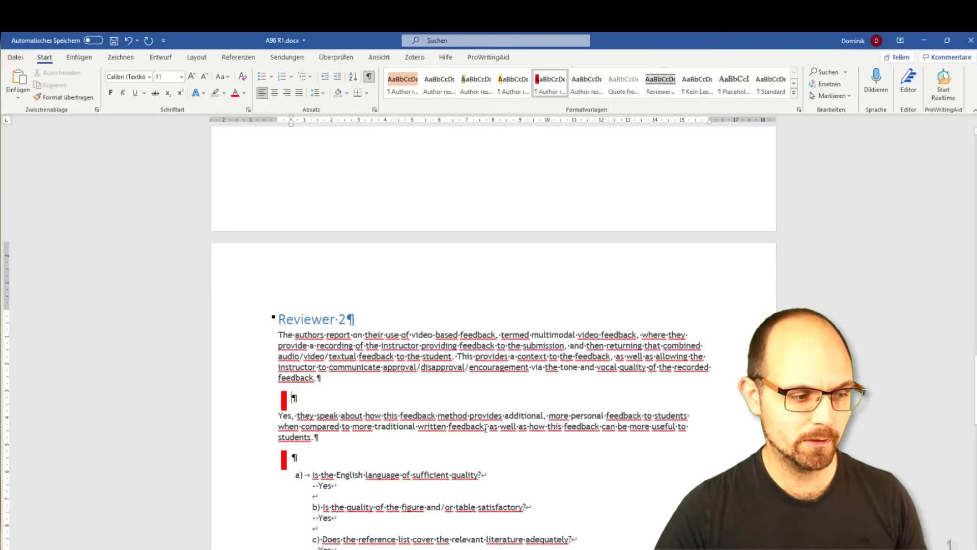
pyautogui.scroll(-3, 497, 406)
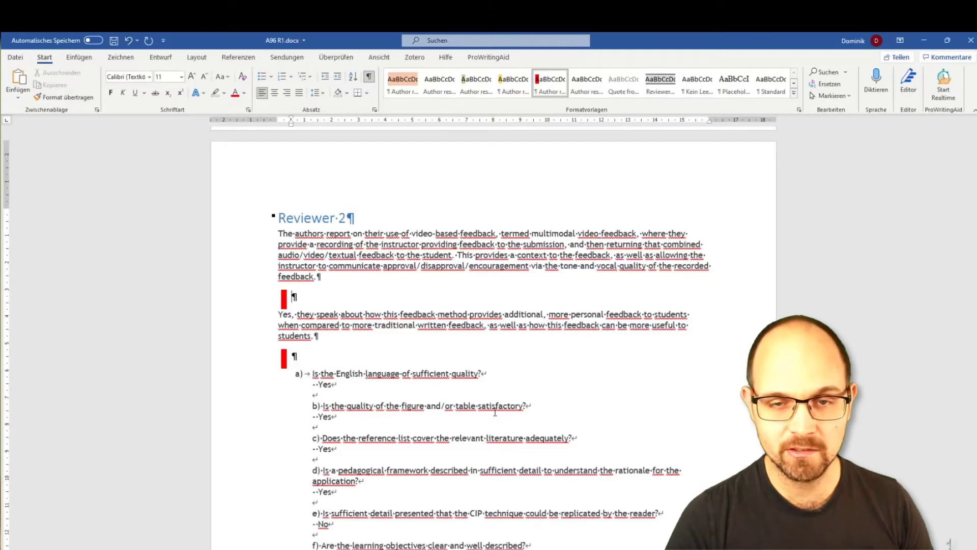
pyautogui.scroll(-9, 494, 412)
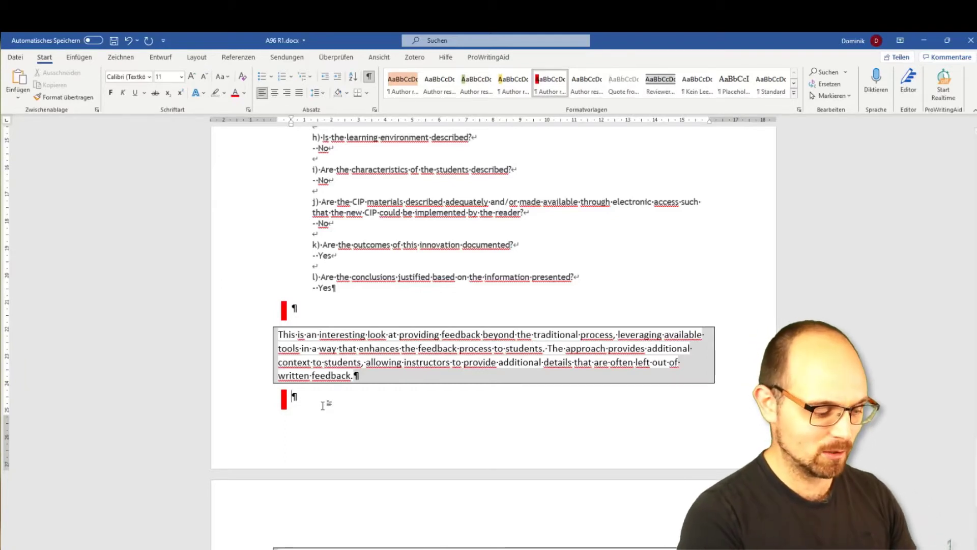
pyautogui.write('You answer here.')
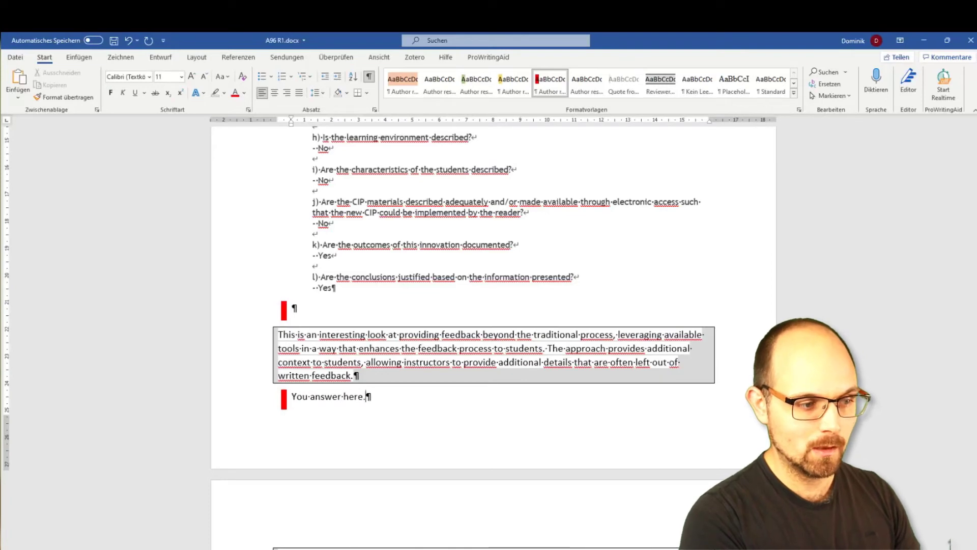
pyautogui.press('Return')
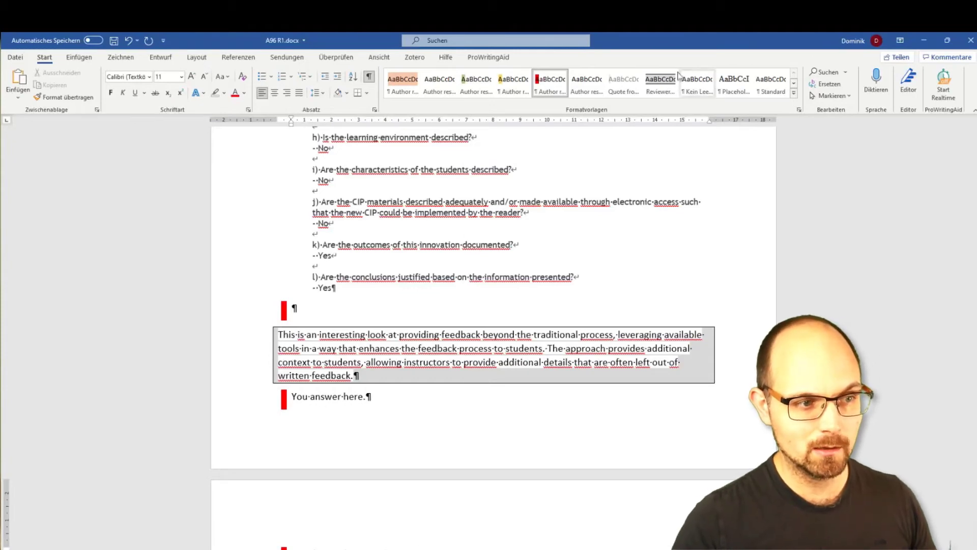
# - Add the line "Quote from the new manuscript." in the quote style below "We also made some changes:"
pyautogui.scroll(-3, 504, 372)
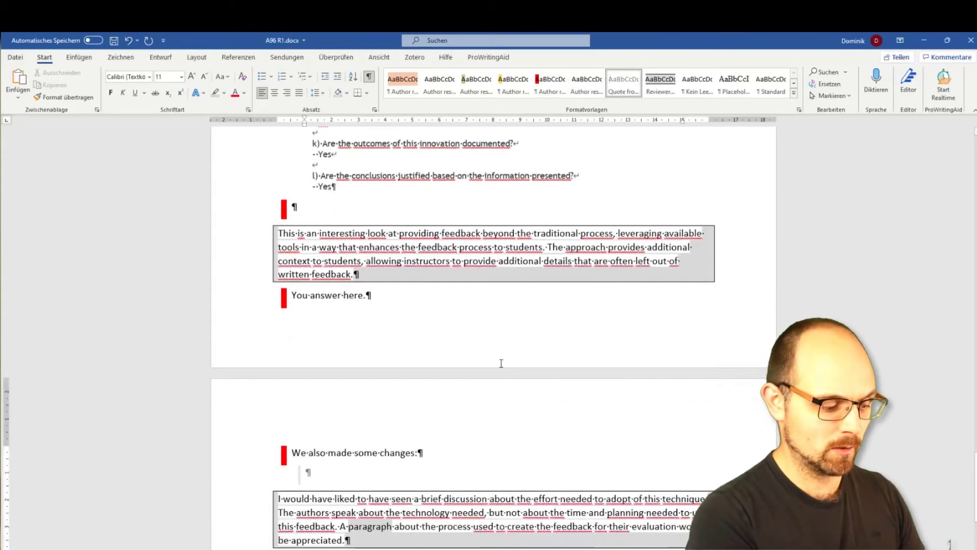
pyautogui.write('Quote form the')
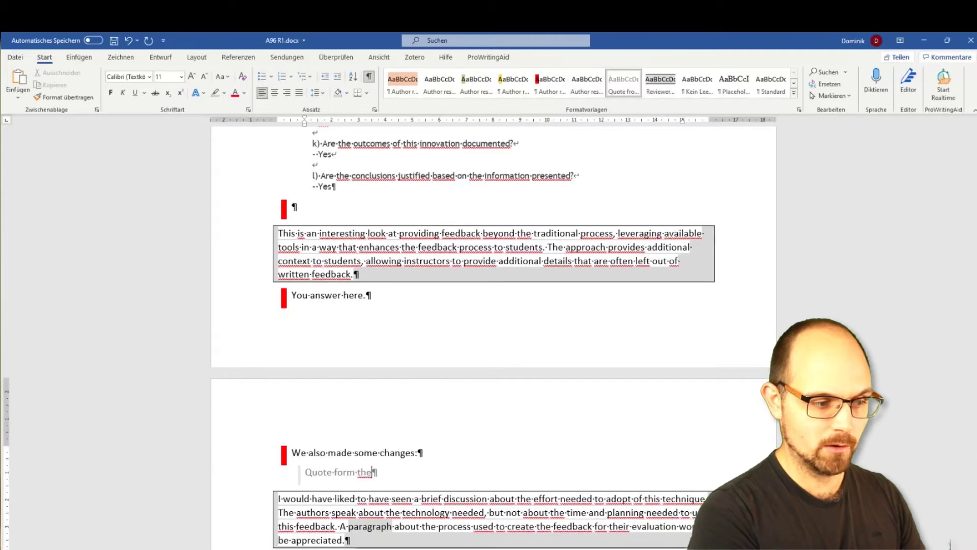
pyautogui.press('BackSpace')
pyautogui.press('BackSpace')
pyautogui.press('BackSpace')
pyautogui.press('BackSpace')
pyautogui.press('BackSpace')
pyautogui.write('rom the new manuscript.')
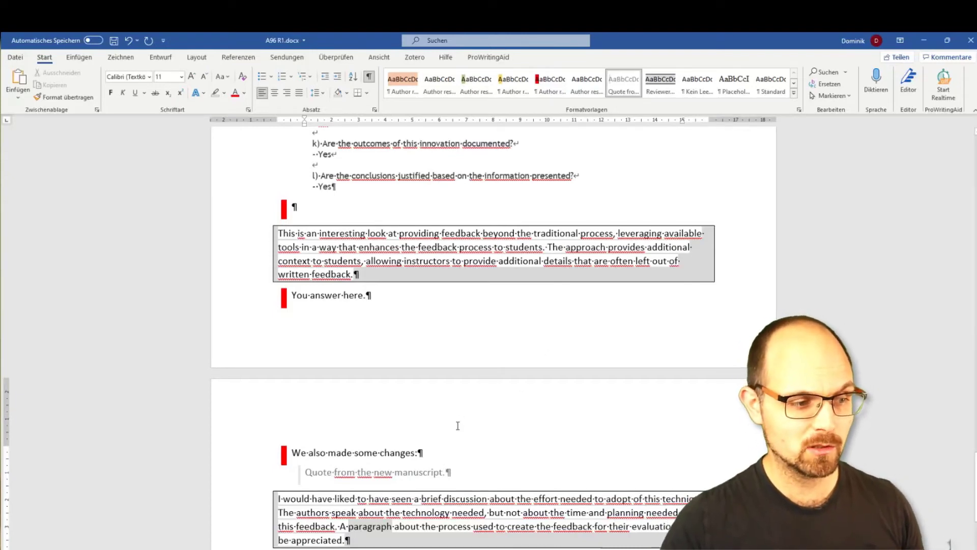
pyautogui.click(396, 302)
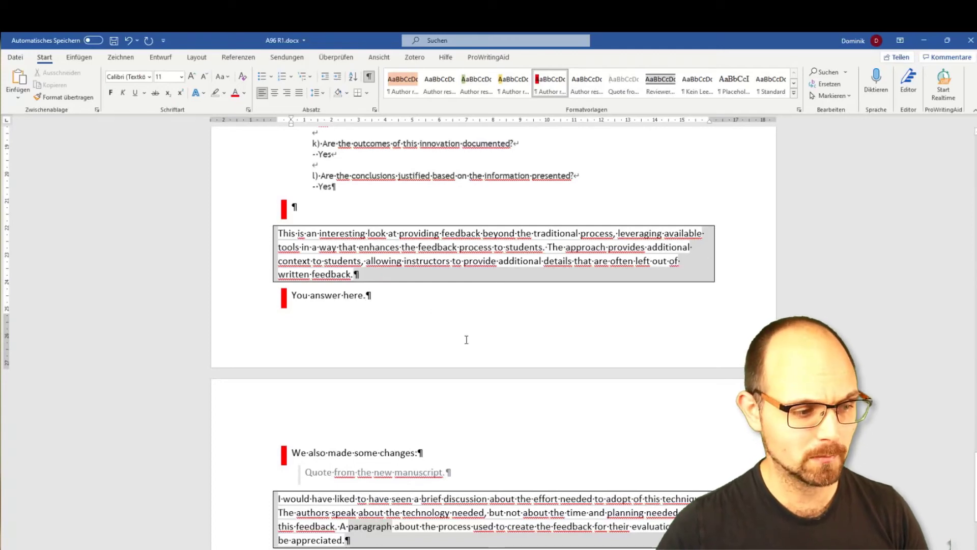
pyautogui.scroll(-4, 466, 339)
pyautogui.moveTo(464, 379); pyautogui.dragTo(310, 374)
pyautogui.click(311, 380)
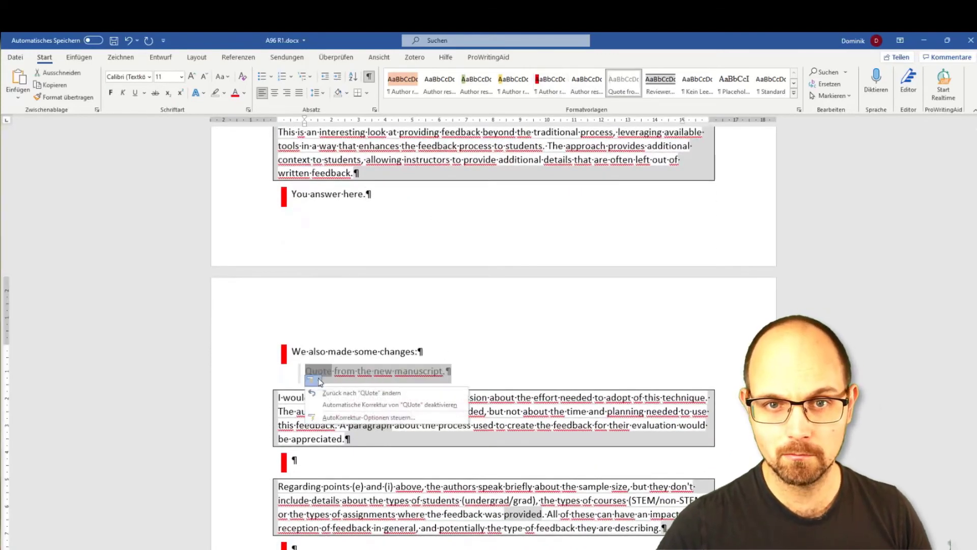
pyautogui.click(378, 383)
# - Review the reviewer comment boxes and colour-marked response lines throughout the Reviewer 1 and Reviewer 2 sections
pyautogui.scroll(1, 514, 333)
pyautogui.scroll(20, 514, 333)
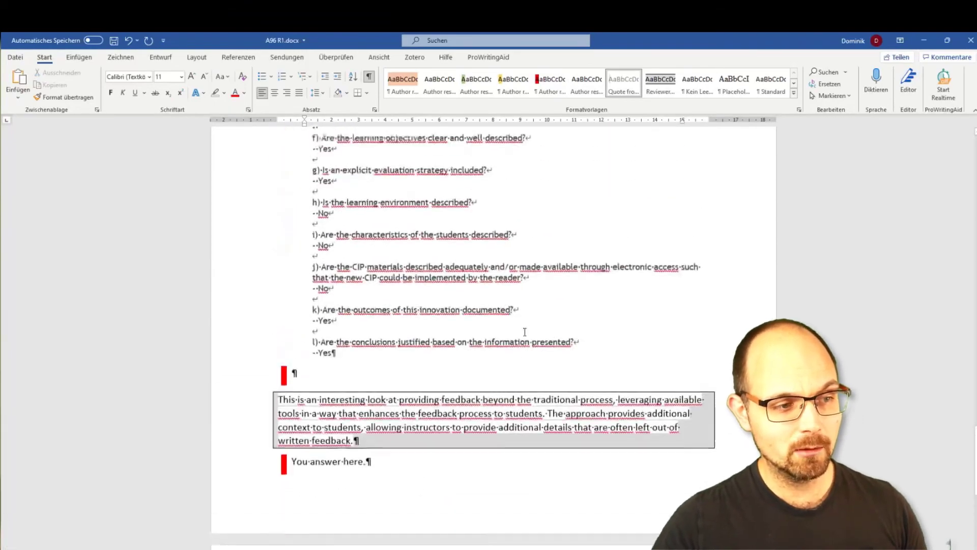
pyautogui.scroll(10, 560, 290)
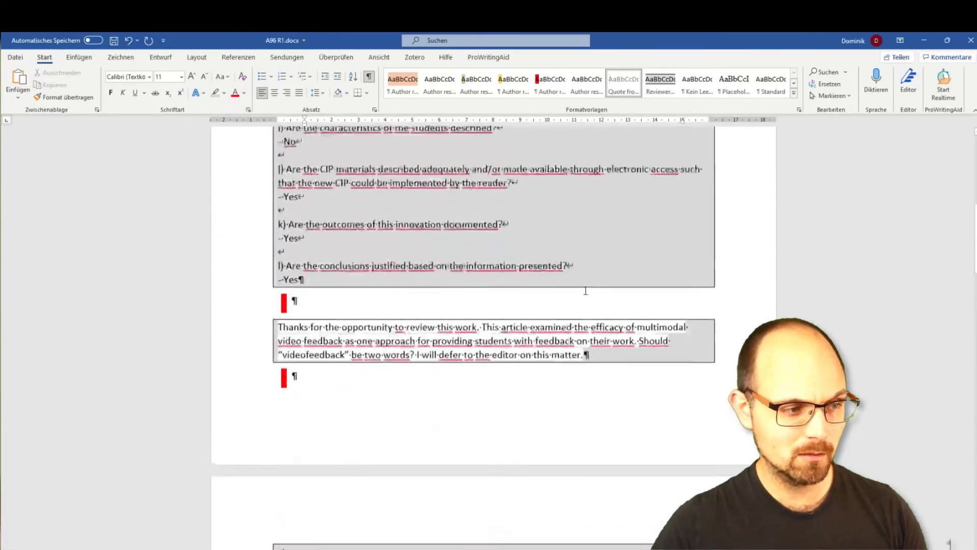
pyautogui.scroll(5, 501, 285)
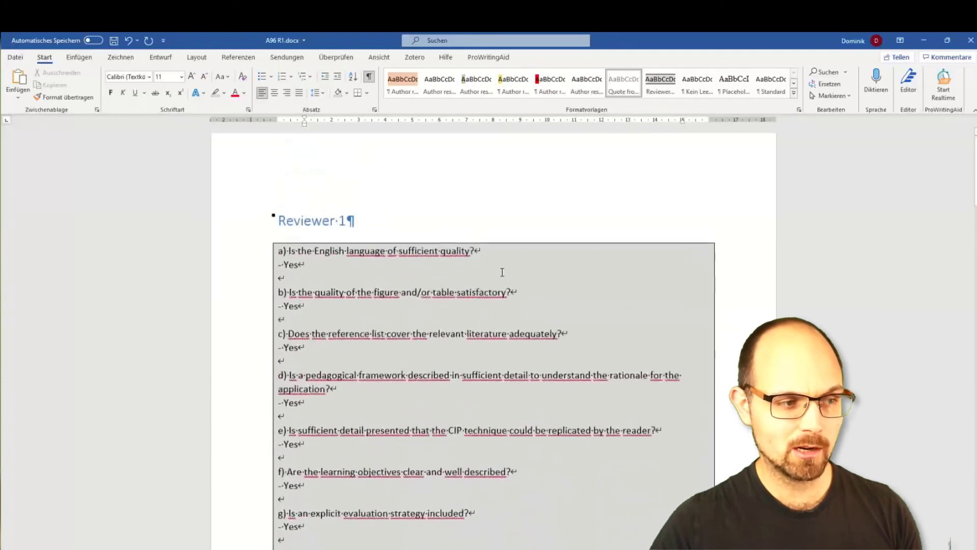
pyautogui.scroll(-6, 503, 284)
pyautogui.click(333, 443)
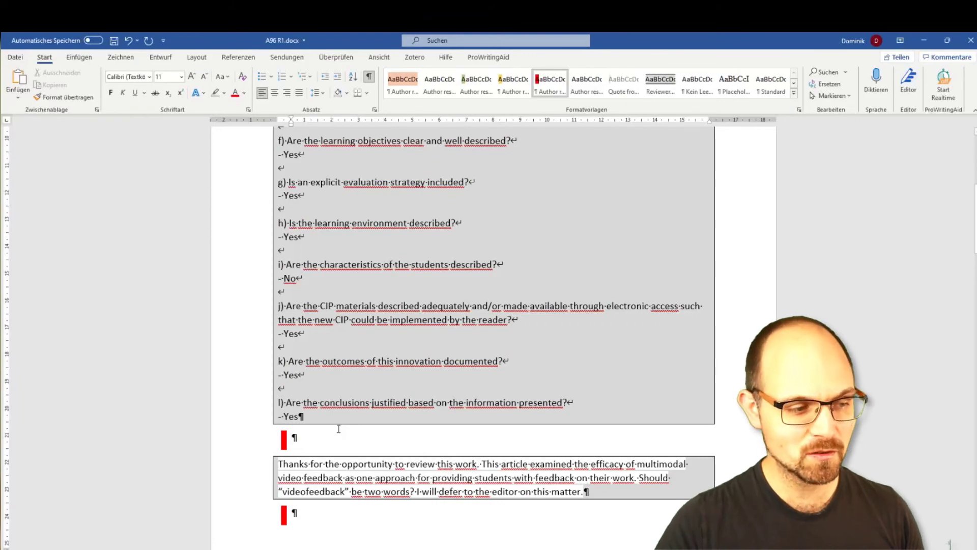
pyautogui.scroll(-10, 339, 428)
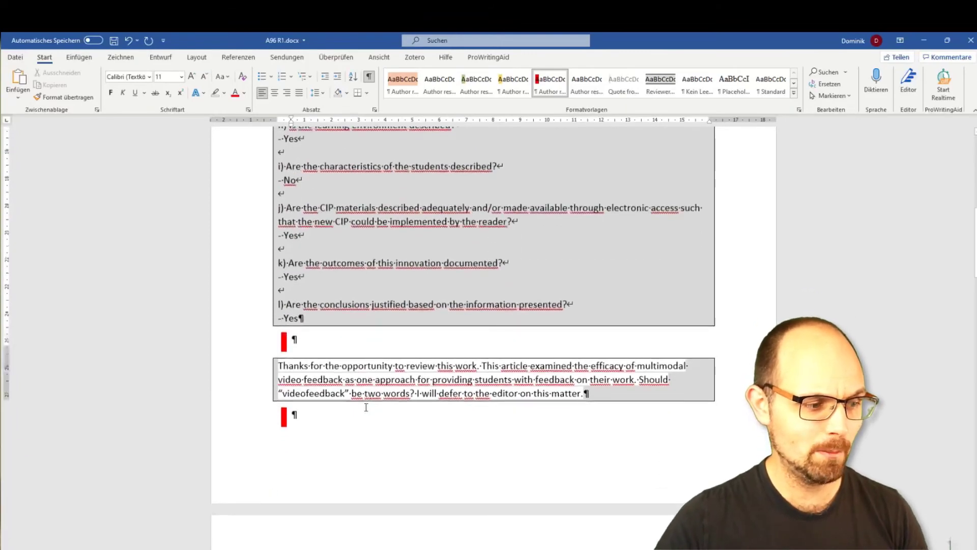
pyautogui.scroll(-15, 358, 398)
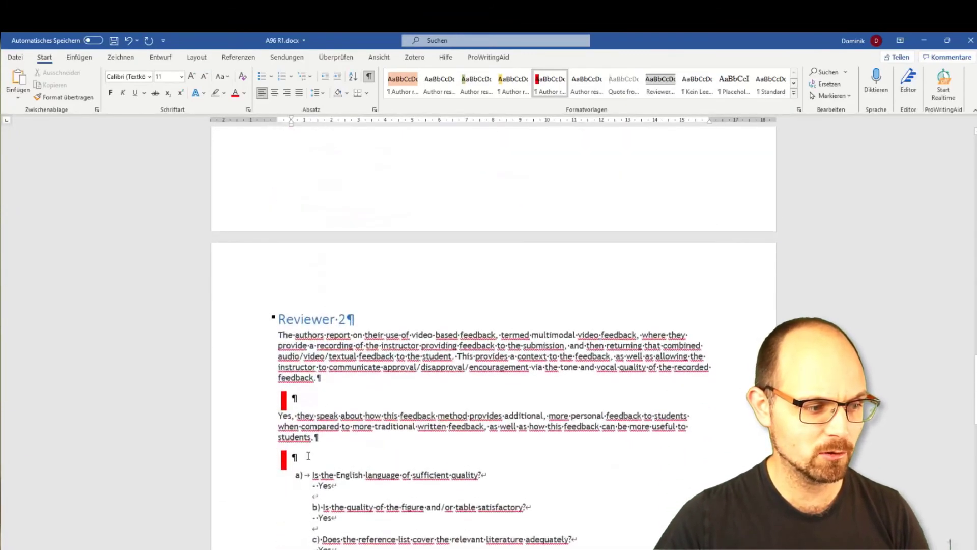
# - Change the "You answer here." line to the author response style without a colour marker
pyautogui.scroll(-9, 311, 445)
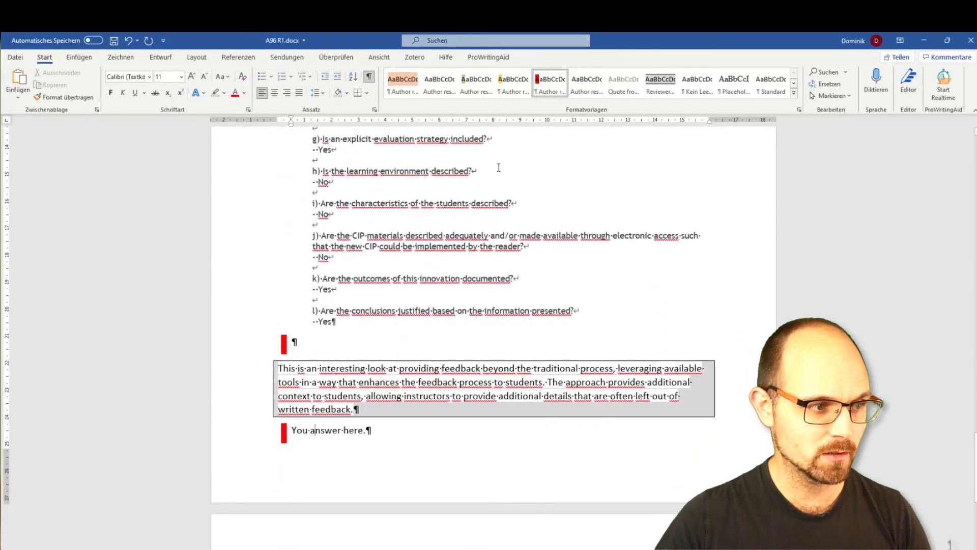
pyautogui.click(449, 89)
pyautogui.scroll(-3, 324, 329)
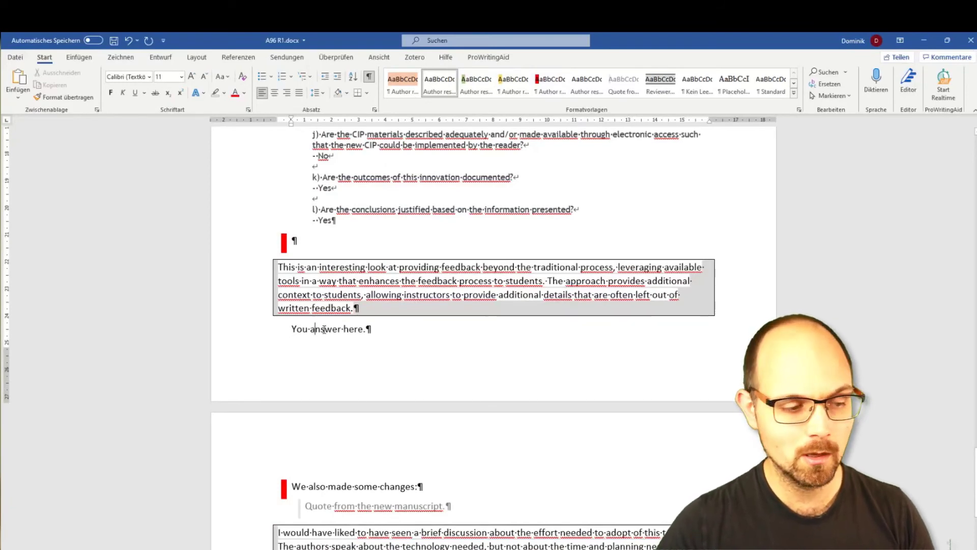
pyautogui.scroll(-1, 376, 511)
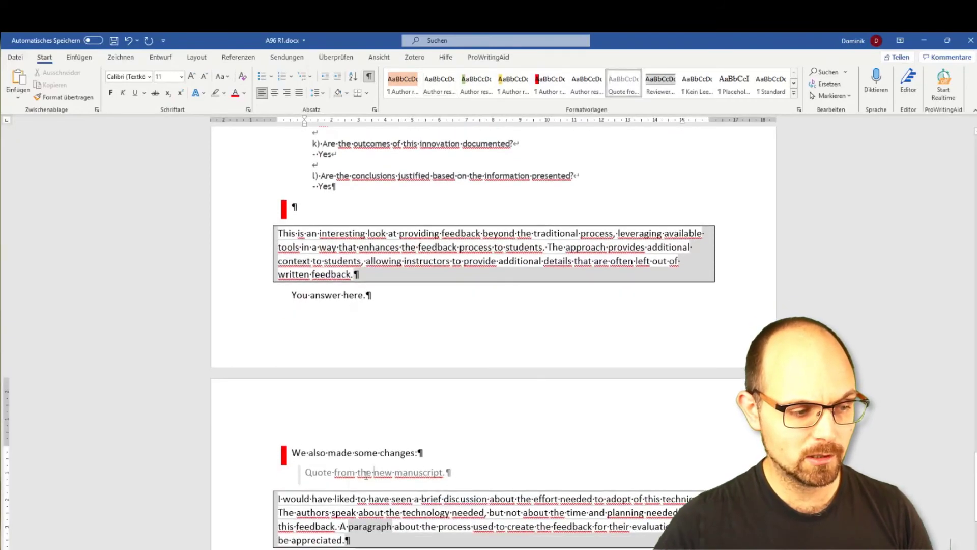
pyautogui.click(485, 472)
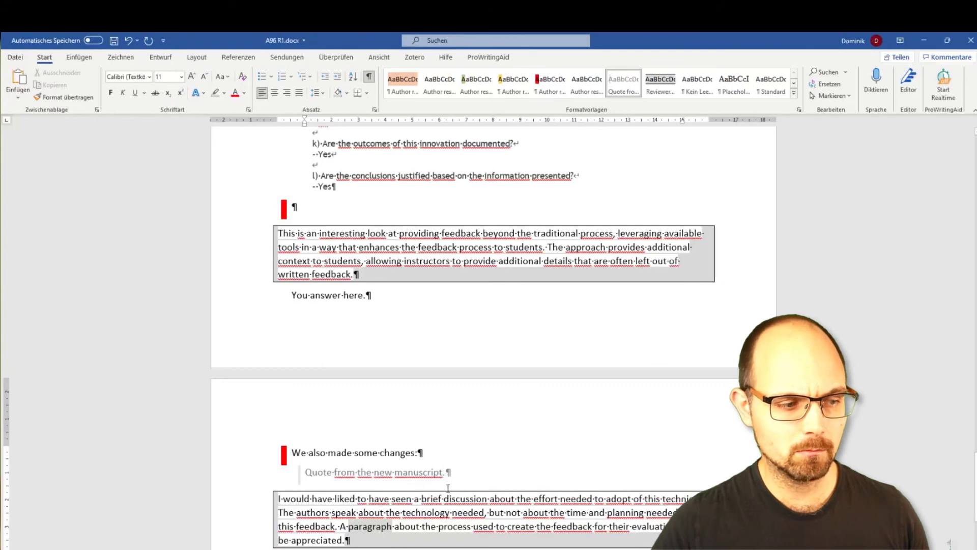
pyautogui.moveTo(448, 488); pyautogui.dragTo(372, 474)
pyautogui.scroll(-1, 372, 473)
pyautogui.click(467, 410)
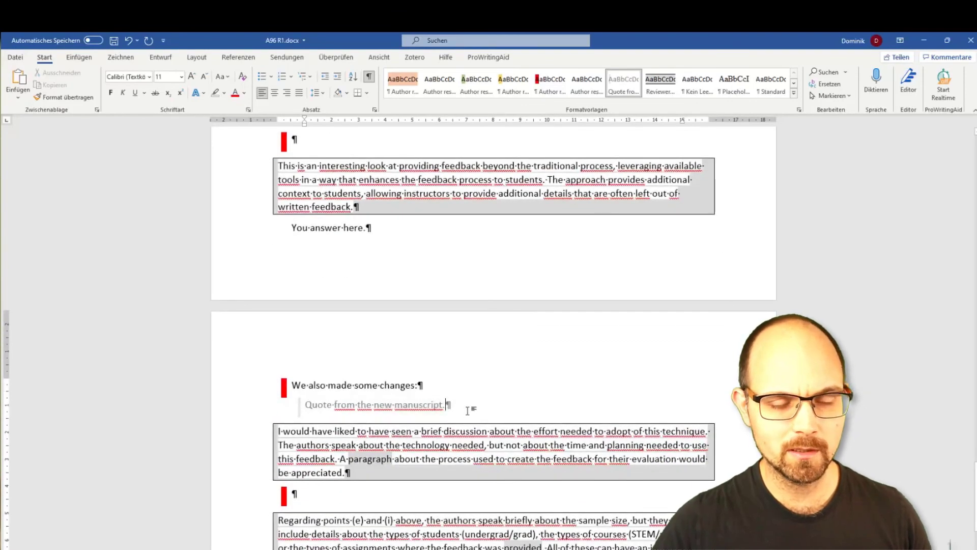